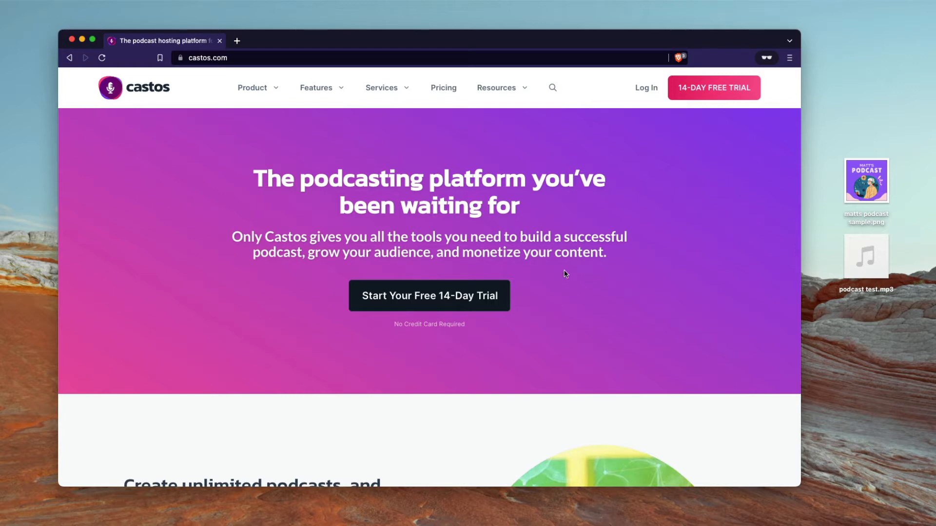
Step: Start the 14-day free trial sign-up with your name, e-mail address and an account password
click(392, 90)
click(717, 90)
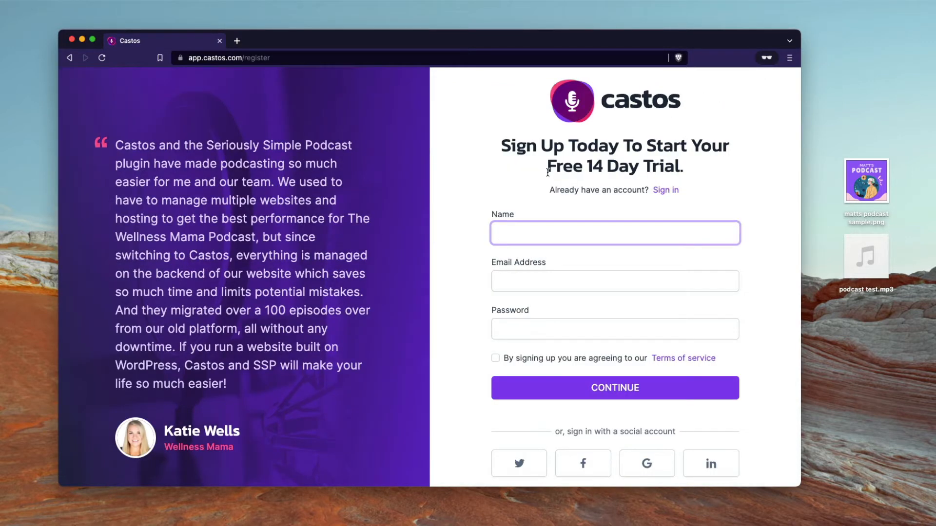
text(Matt)
key(Tab)
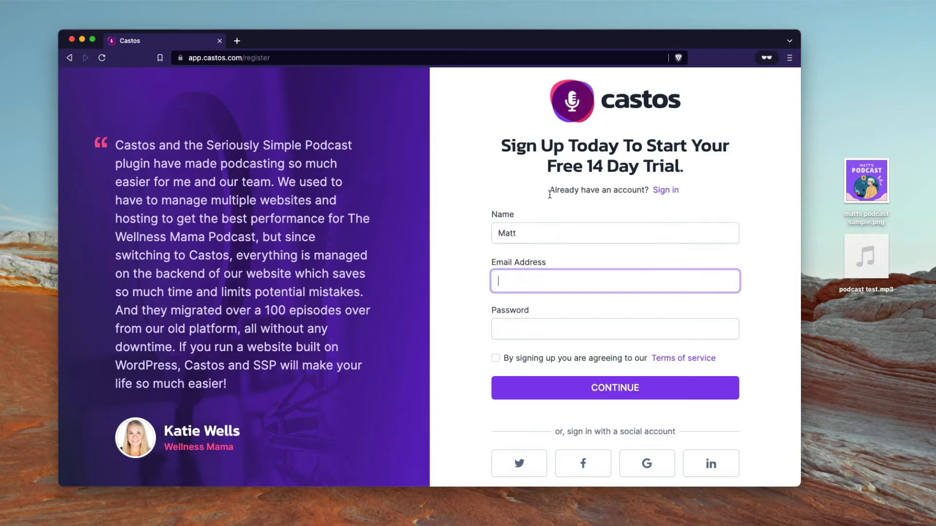
key(Tab)
text(*********)
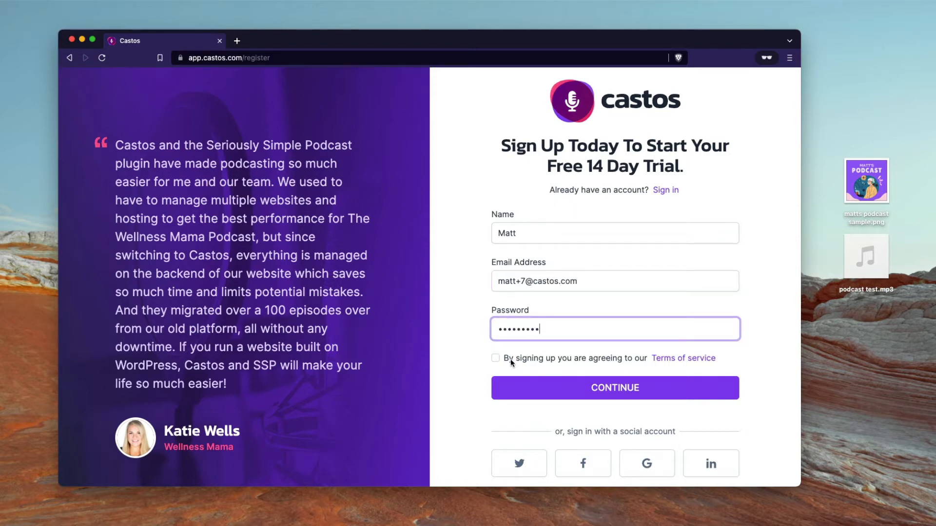
Step: Agree to the terms of service and submit the sign-up form
click(495, 358)
scroll(502, 399, down, 2)
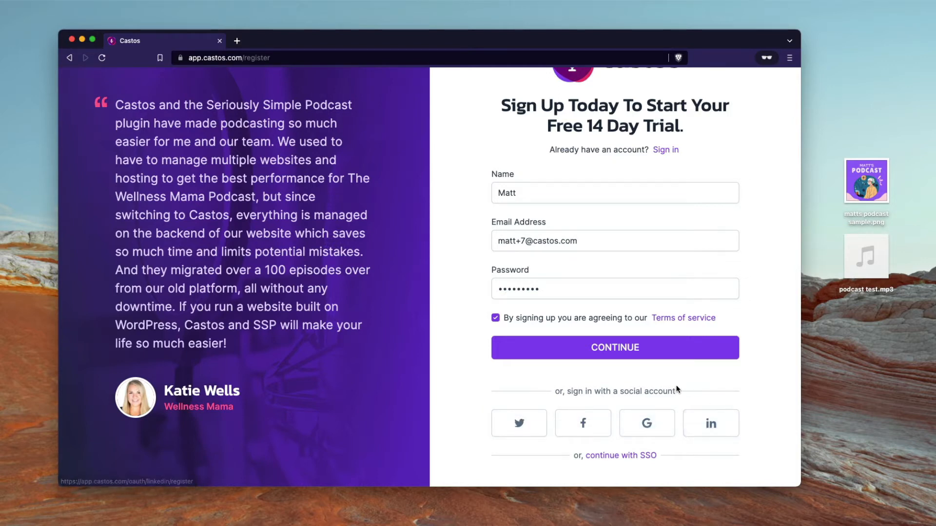
scroll(674, 388, up, 2)
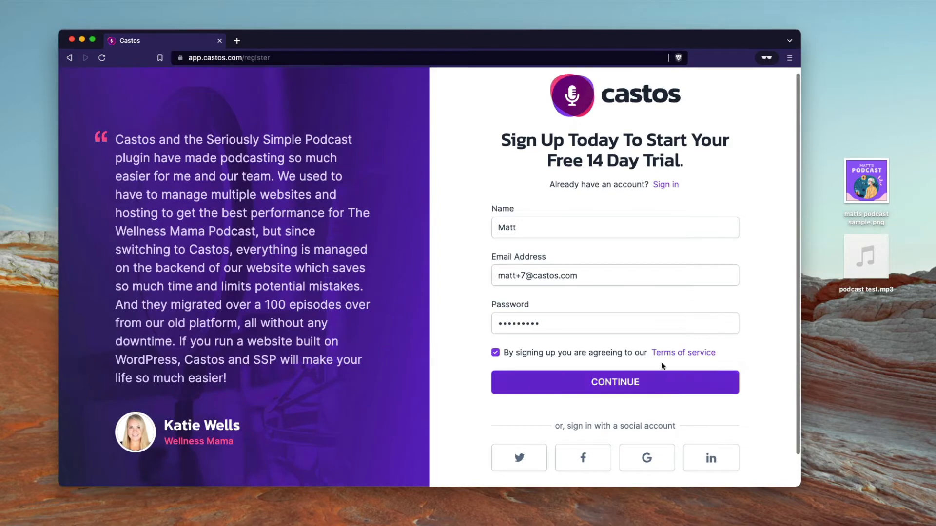
click(610, 387)
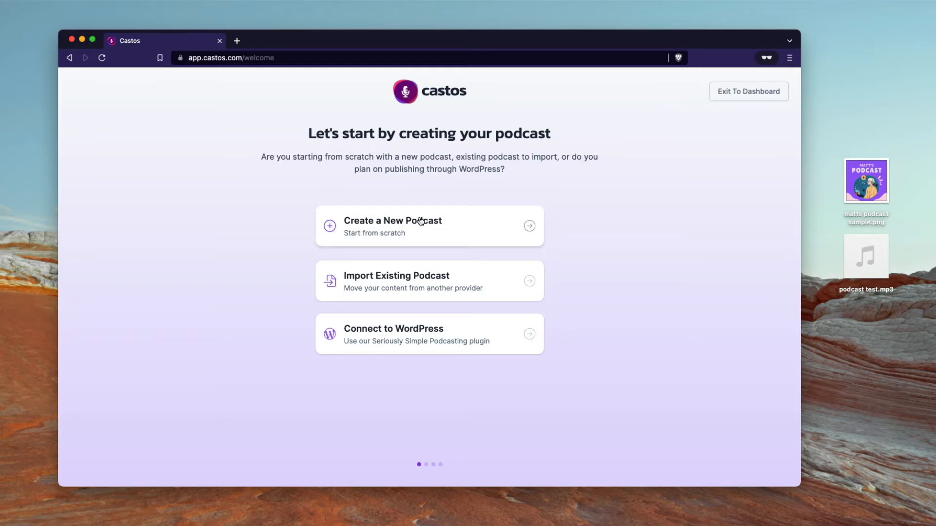
Step: Choose Create a New Podcast and place the cursor in the empty Title field
click(451, 235)
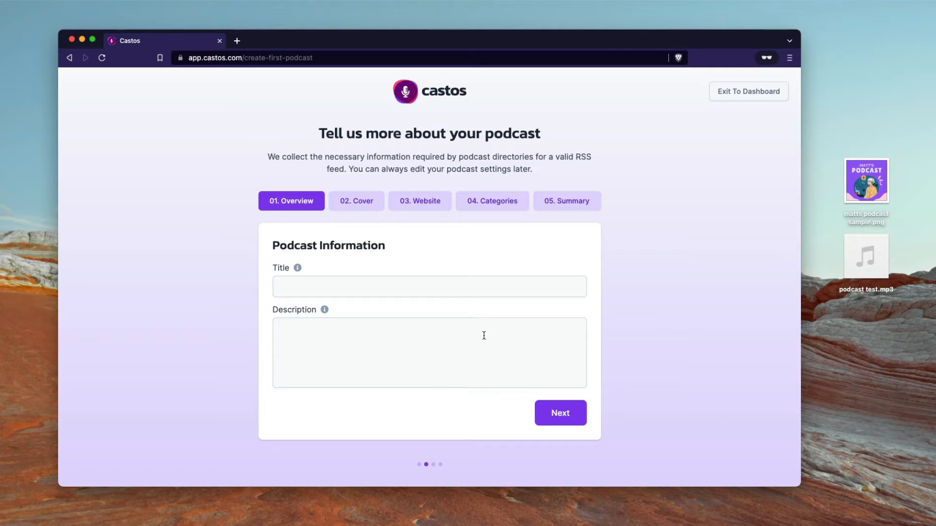
click(436, 287)
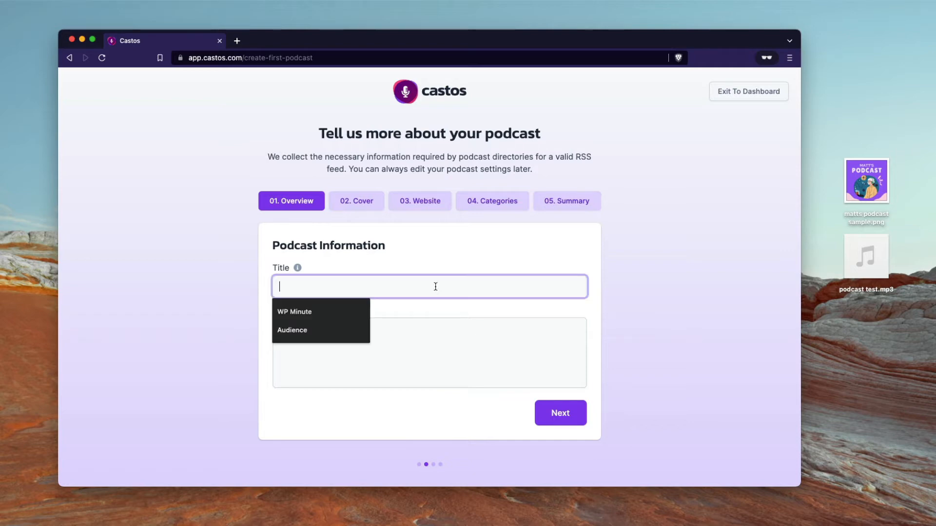
Step: Title the podcast and describe it as 'A fun filled podcast series on getting started with podcasting.'
click(438, 267)
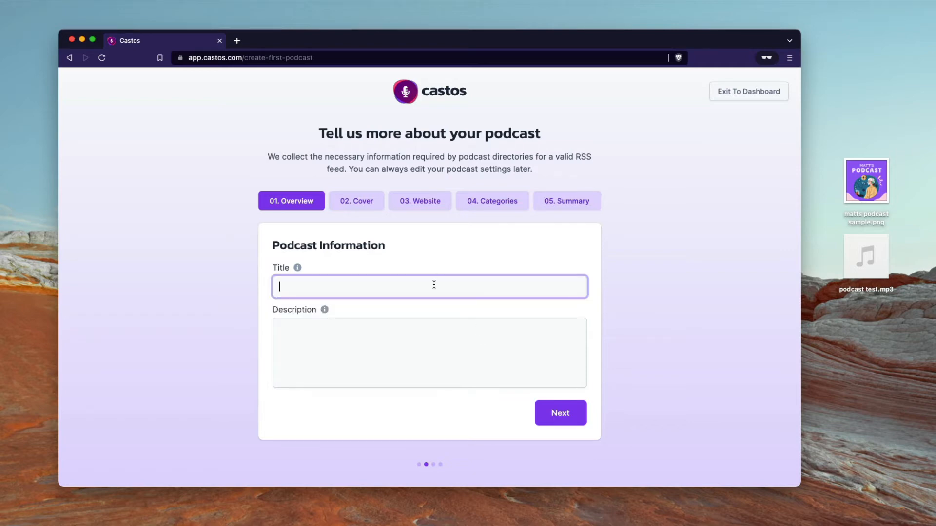
text(Matt's amazing podcast)
click(430, 330)
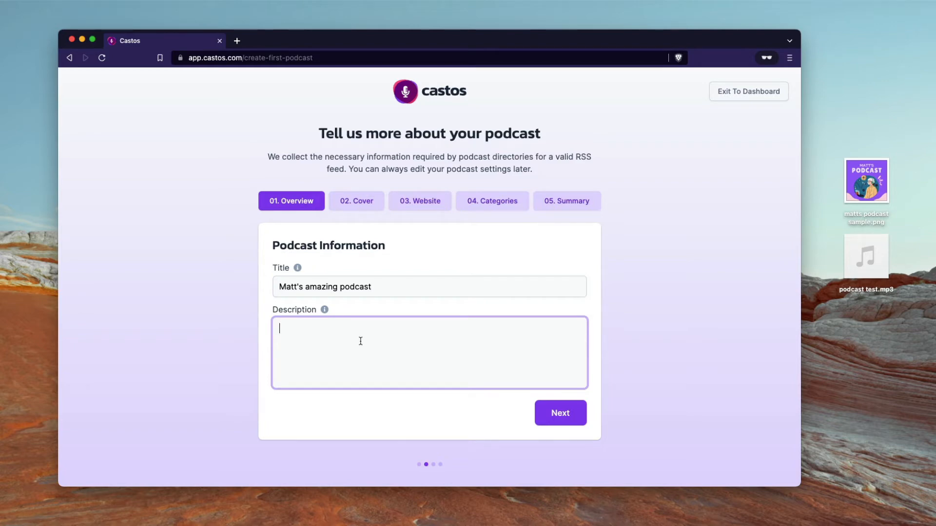
text(A fun filled podcast series on getting starte)
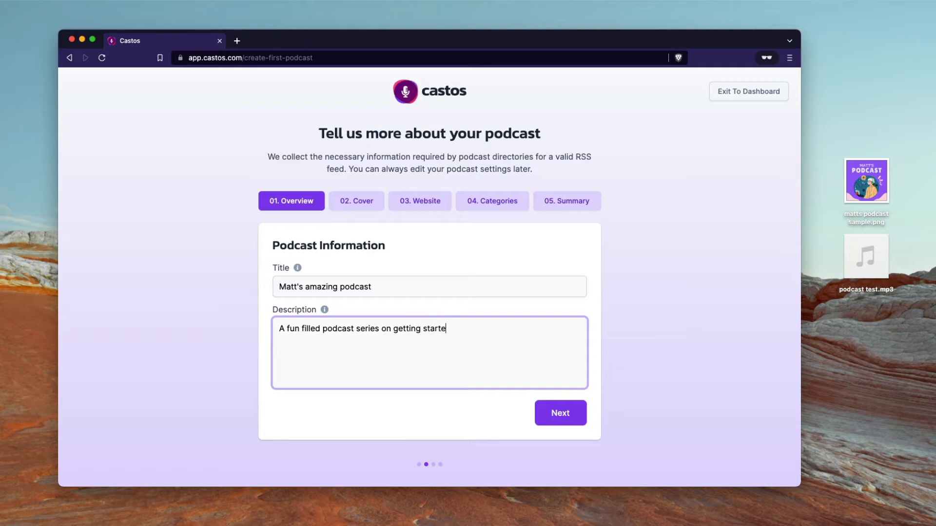
text(d with podcasting.)
click(559, 413)
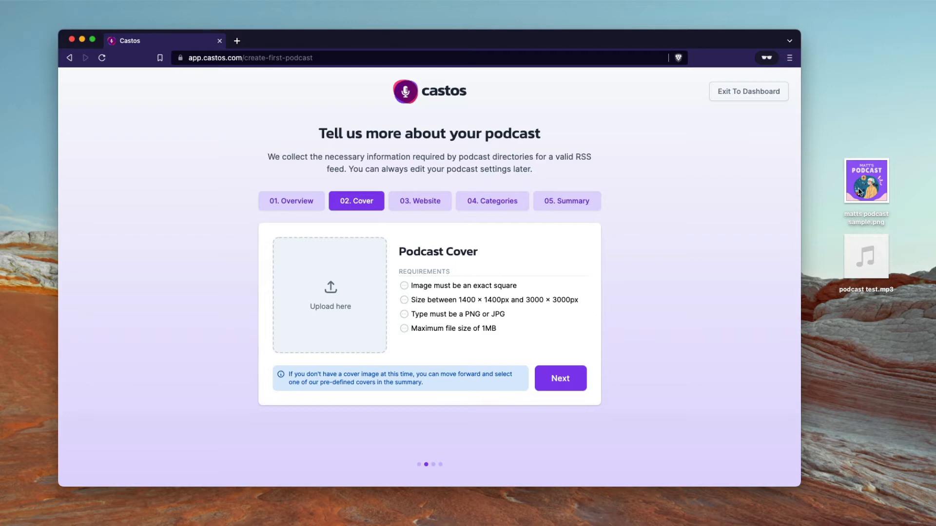
Step: Drag the purple podcast PNG from the desktop onto the Upload here cover box
drag(860, 191, 368, 330)
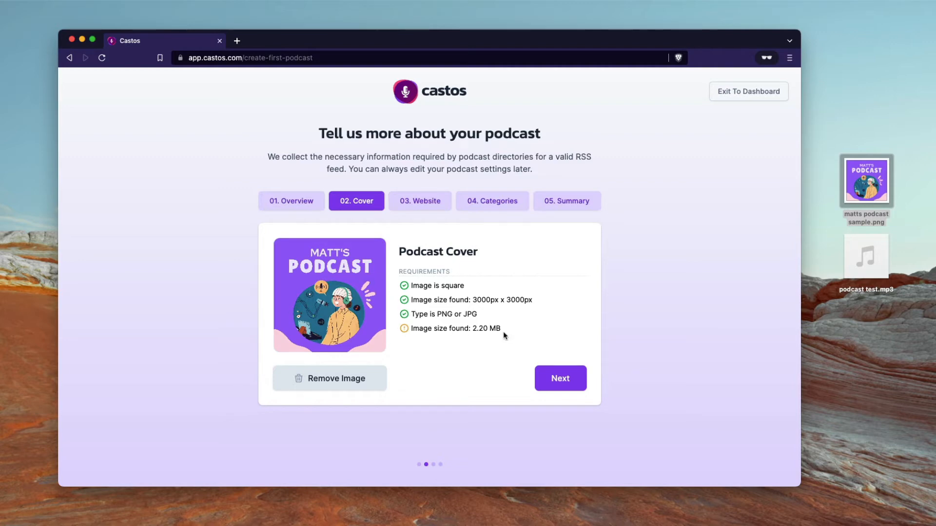
Step: Advance from the Cover step to the 03. Website sub-domain step
click(559, 379)
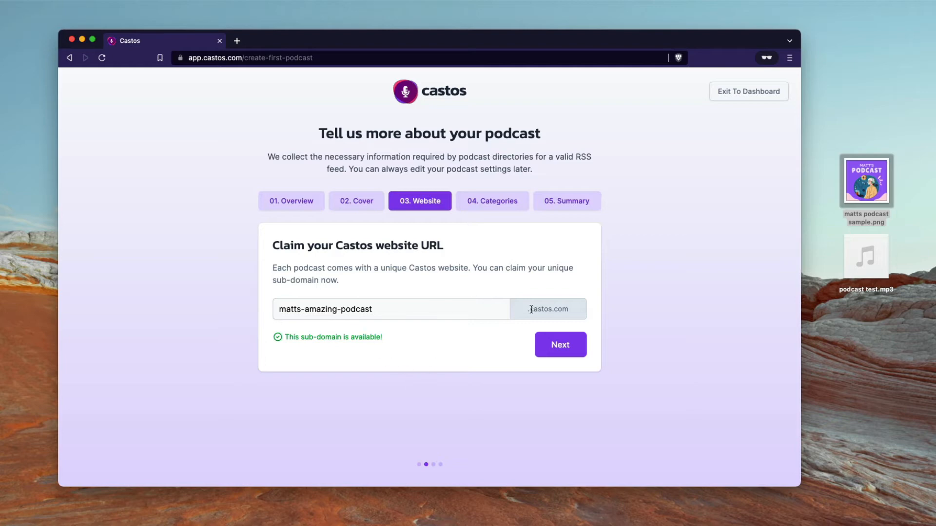
Step: Accept the available sub-domain, then pick Business as primary category and Business News as sub category
click(561, 350)
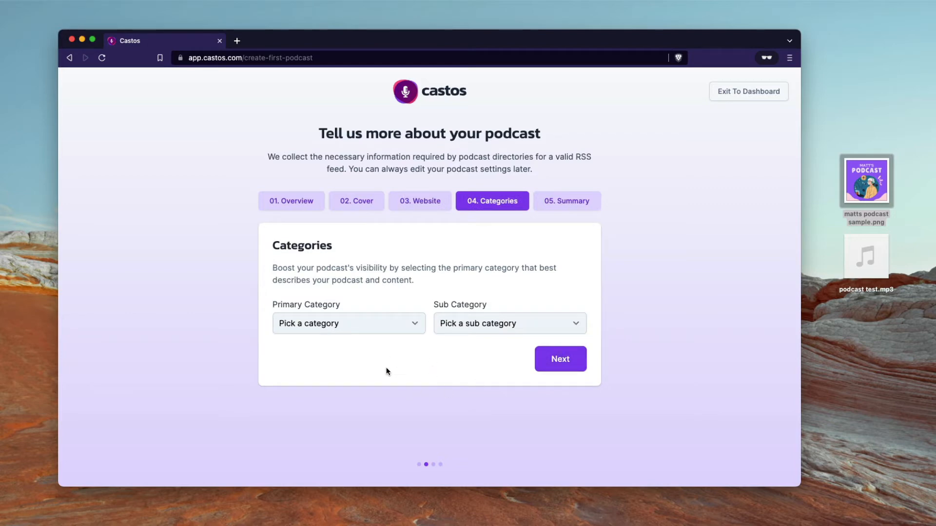
click(403, 331)
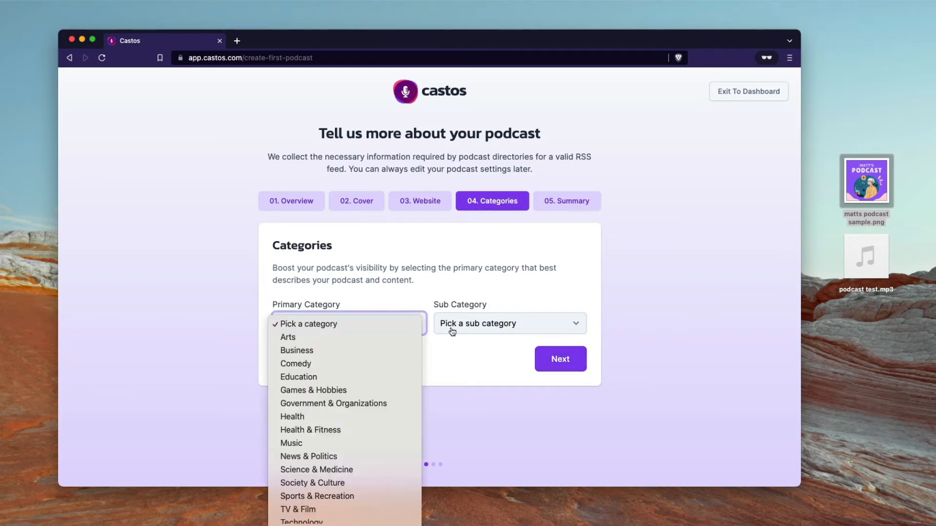
click(470, 332)
click(470, 332)
click(392, 332)
click(392, 332)
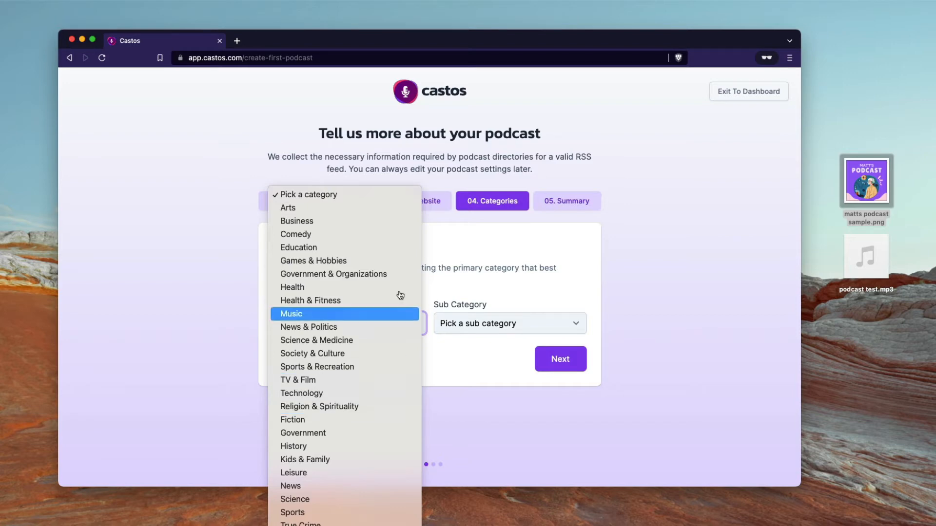
click(406, 221)
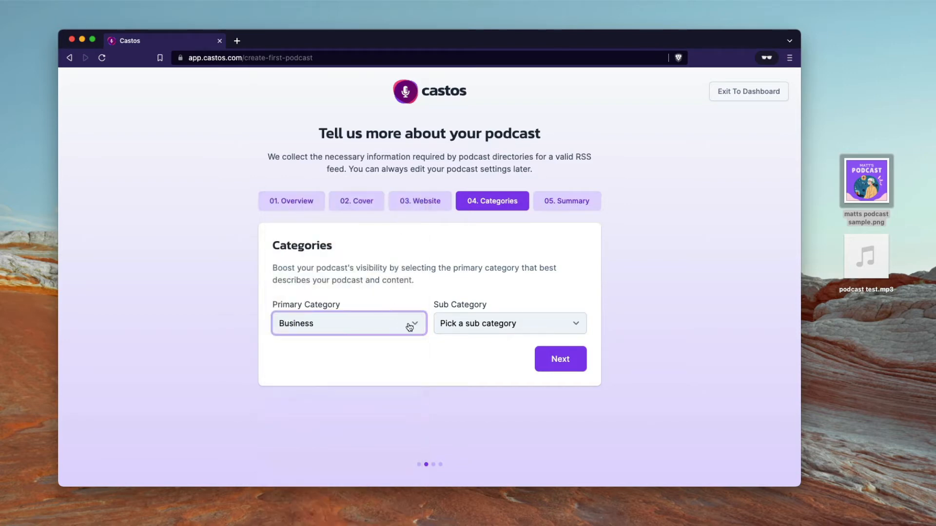
click(464, 333)
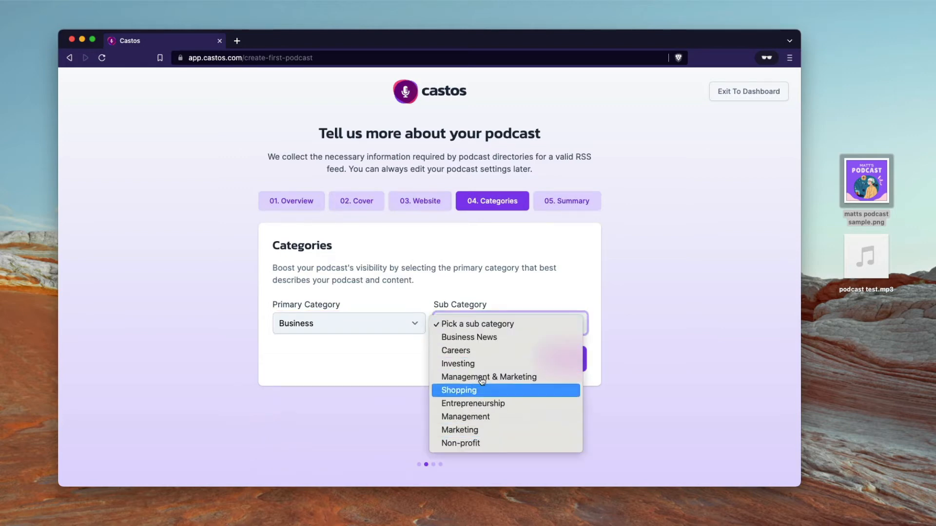
click(480, 338)
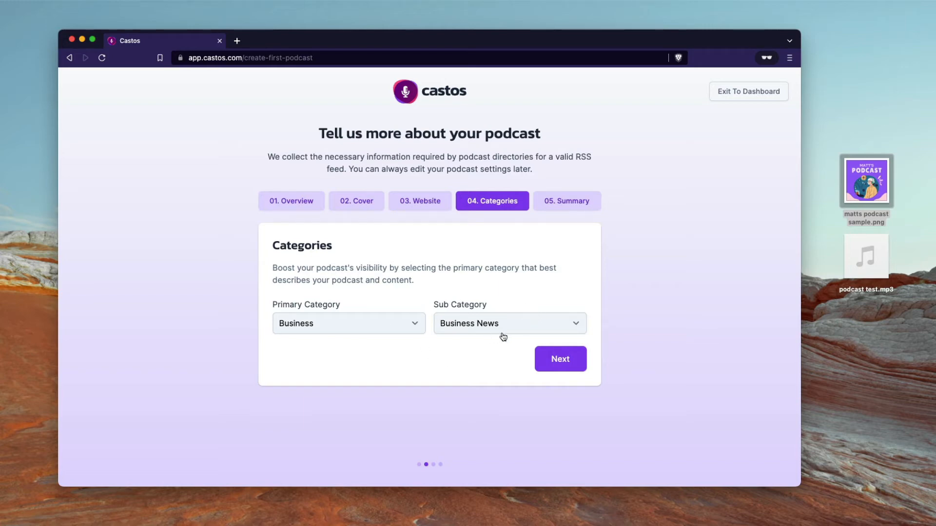
Step: Review the 05. Summary details and create the podcast with Create My Podcast
click(561, 363)
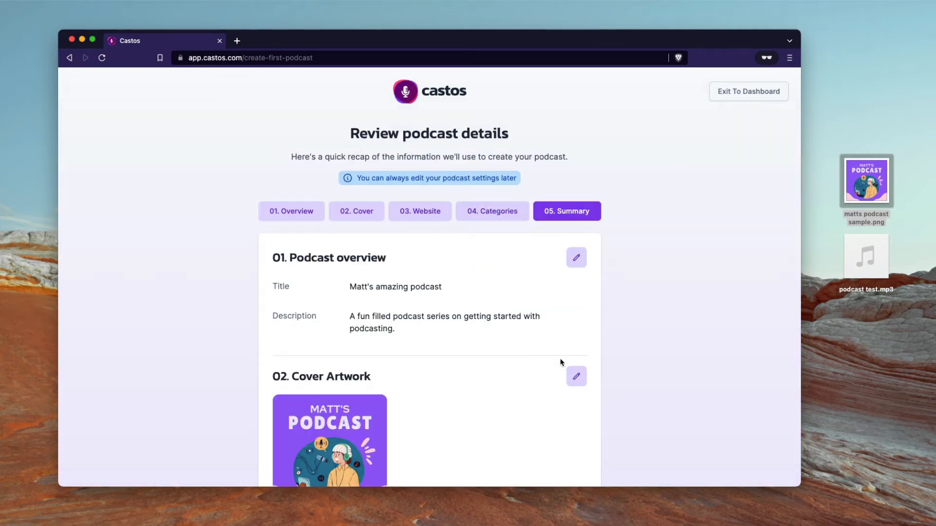
scroll(479, 292, down, 5)
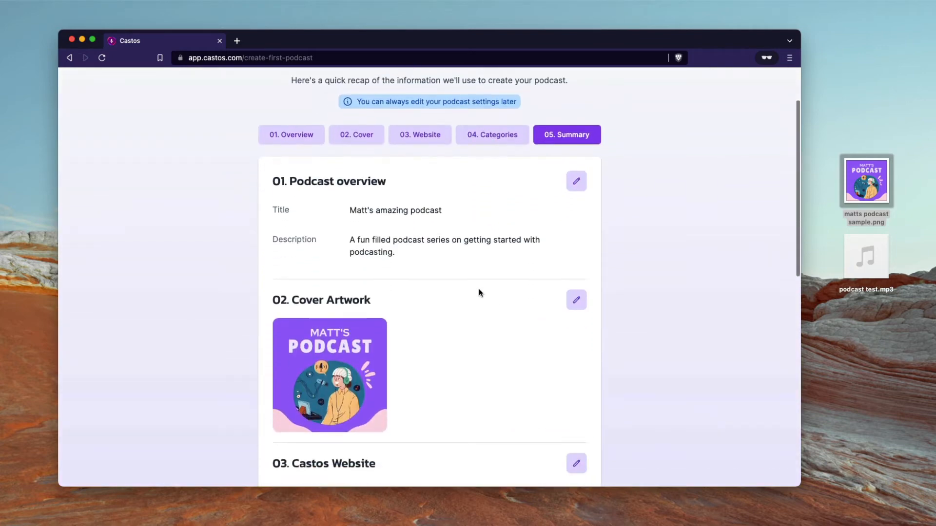
scroll(479, 293, down, 1)
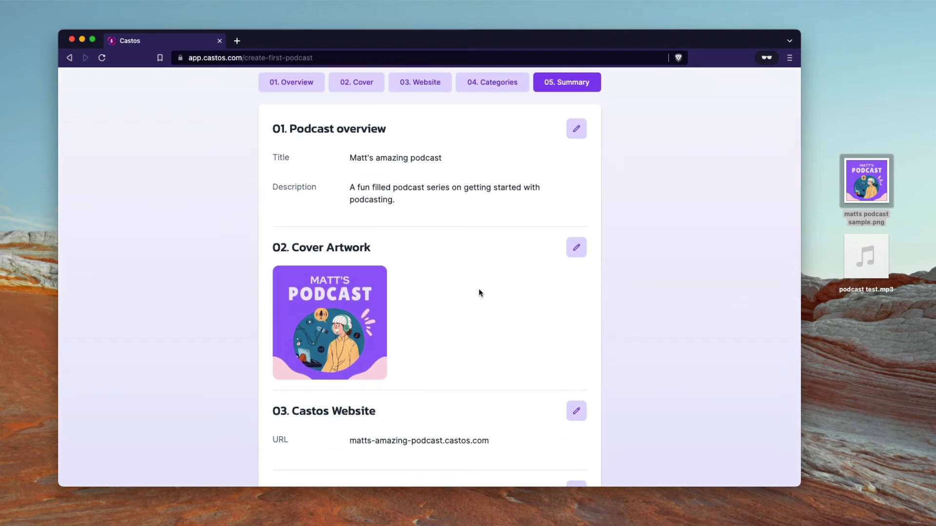
scroll(479, 292, down, 10)
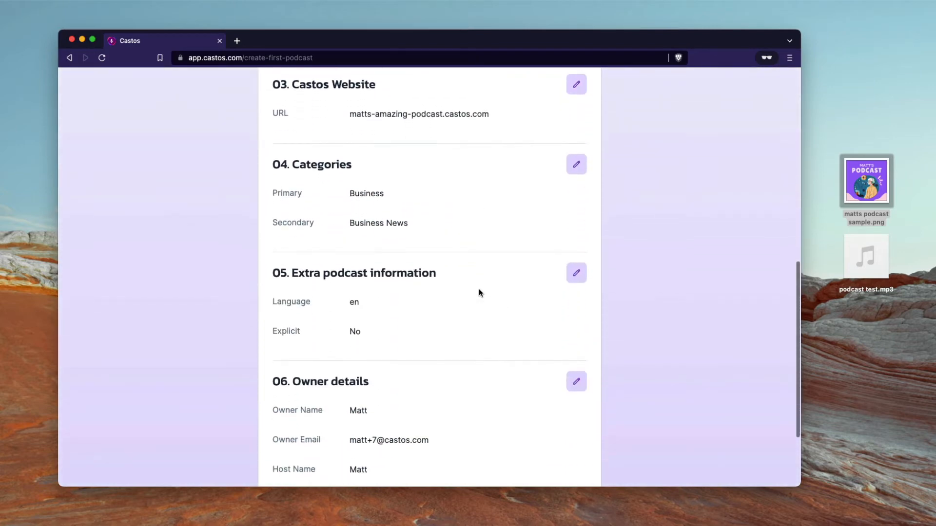
scroll(478, 292, down, 2)
scroll(478, 293, up, 3)
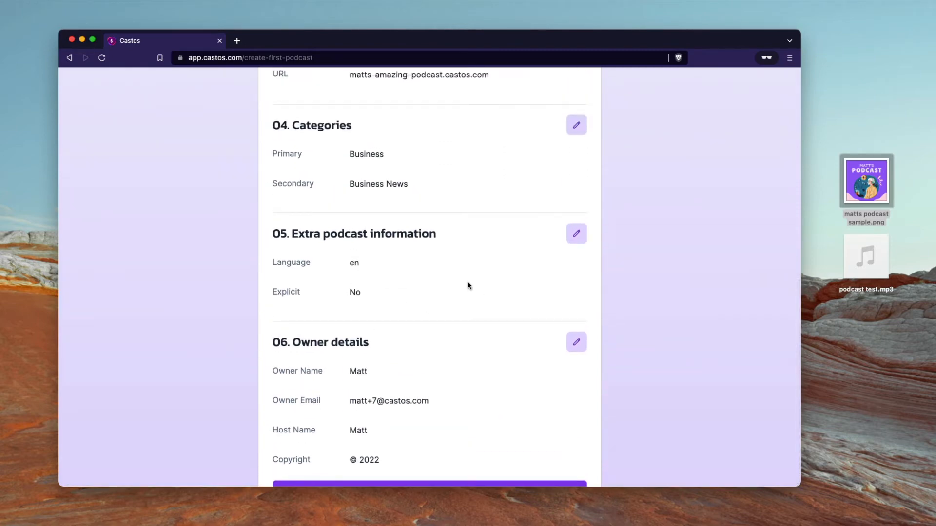
scroll(466, 282, up, 4)
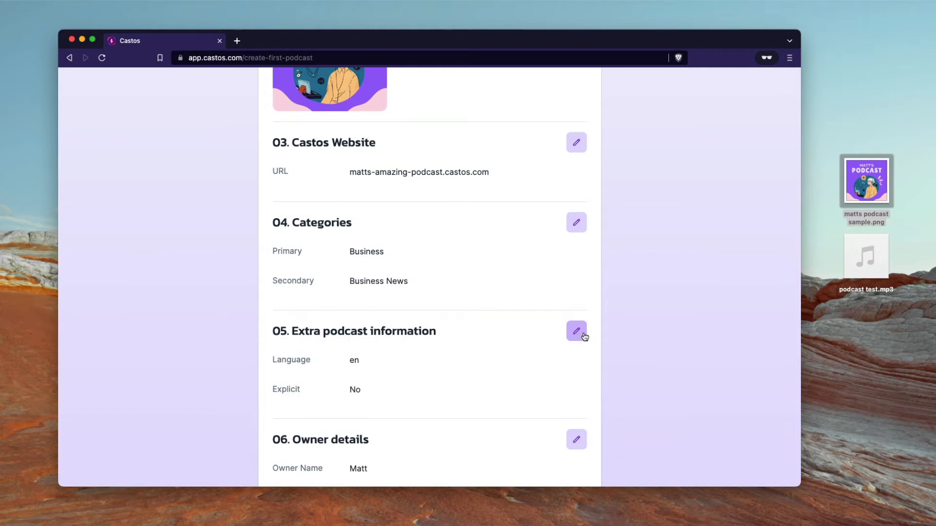
scroll(582, 335, down, 5)
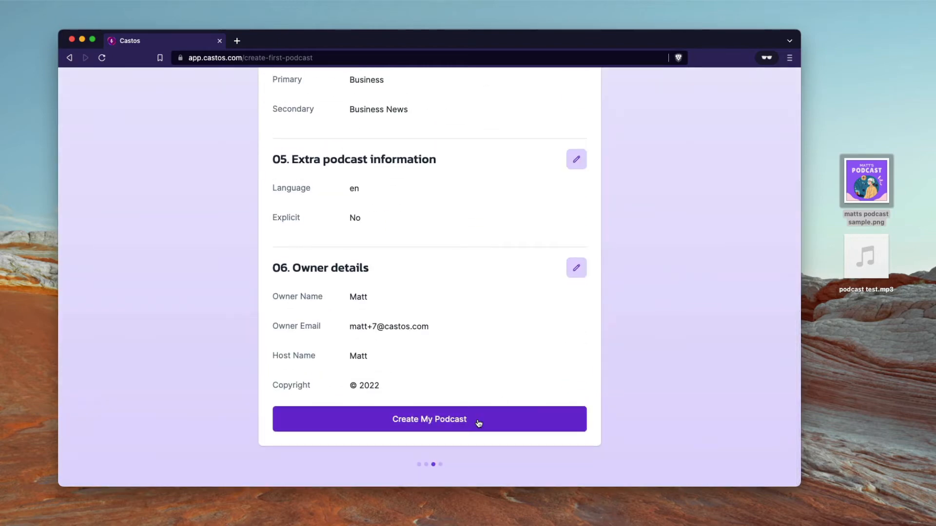
click(479, 422)
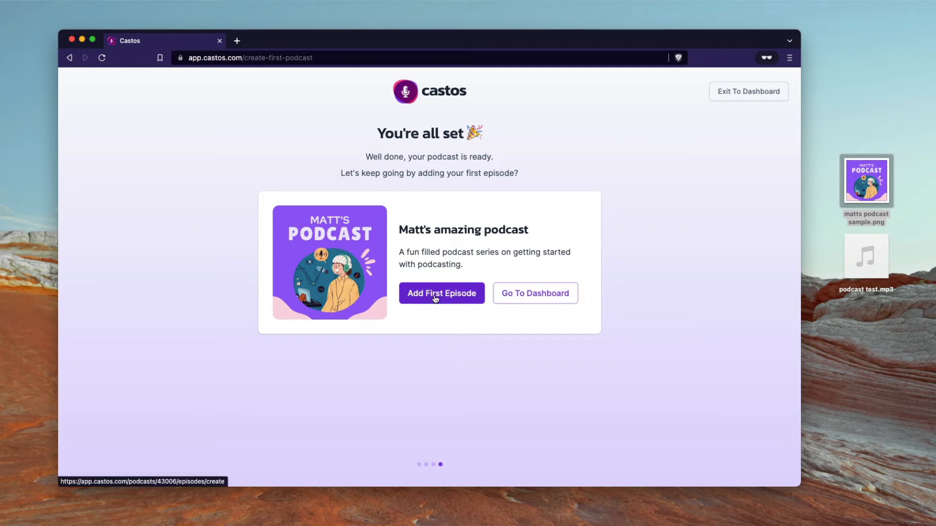
Step: Go to the Podcasts dashboard and open the new podcast's Episodes page
click(519, 301)
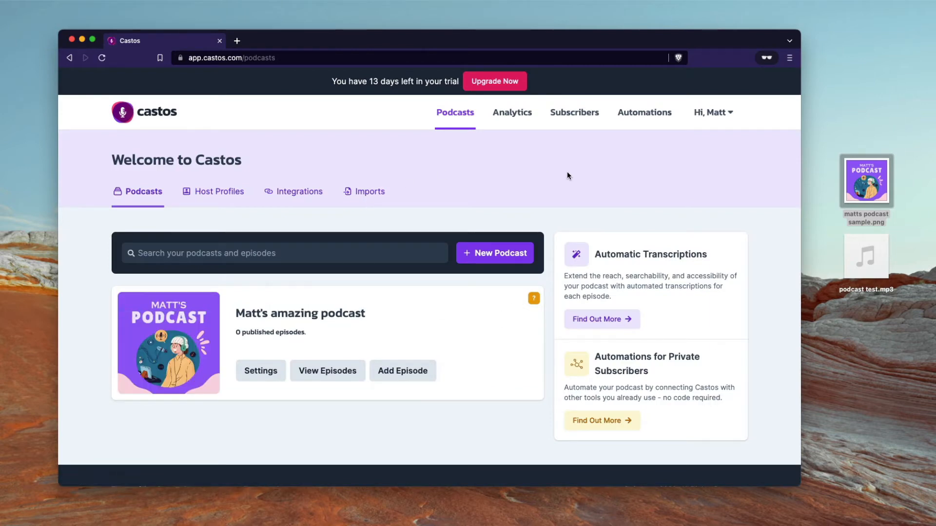
scroll(612, 288, down, 2)
scroll(584, 280, up, 2)
click(344, 315)
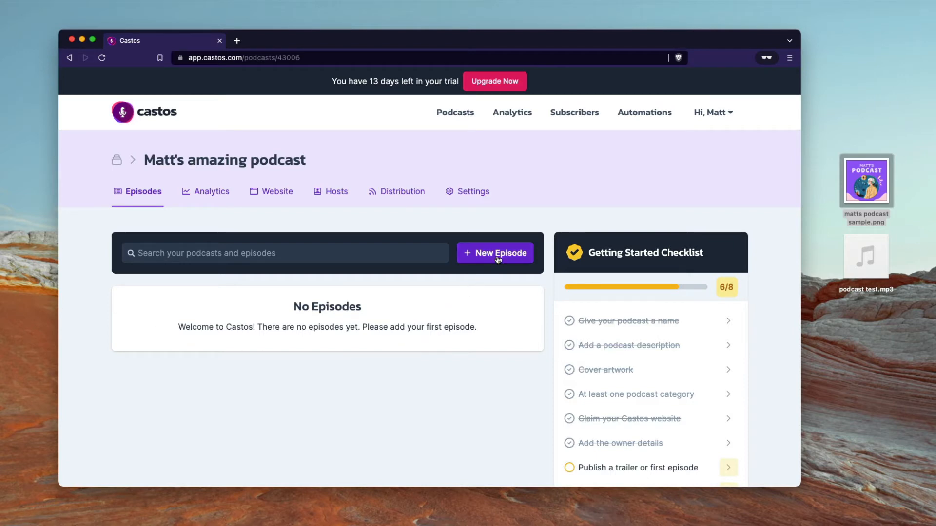
scroll(505, 335, down, 2)
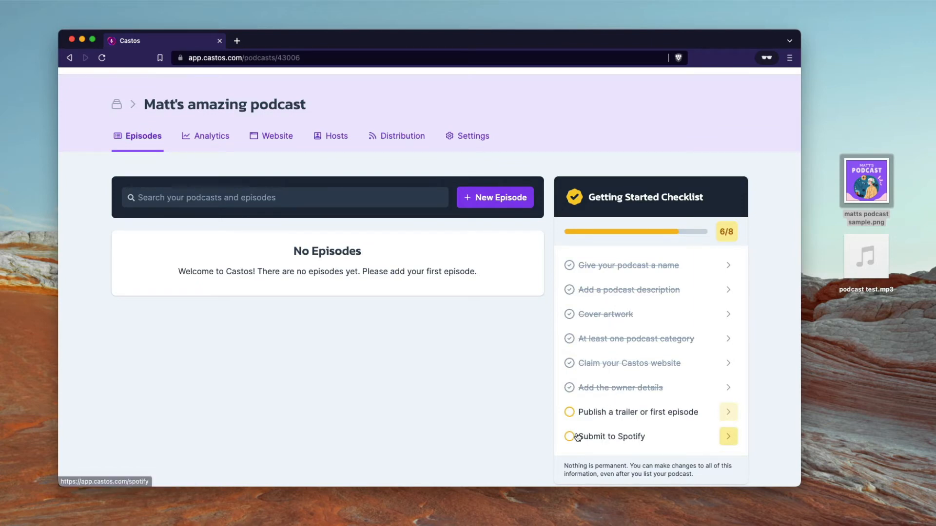
scroll(506, 412, up, 1)
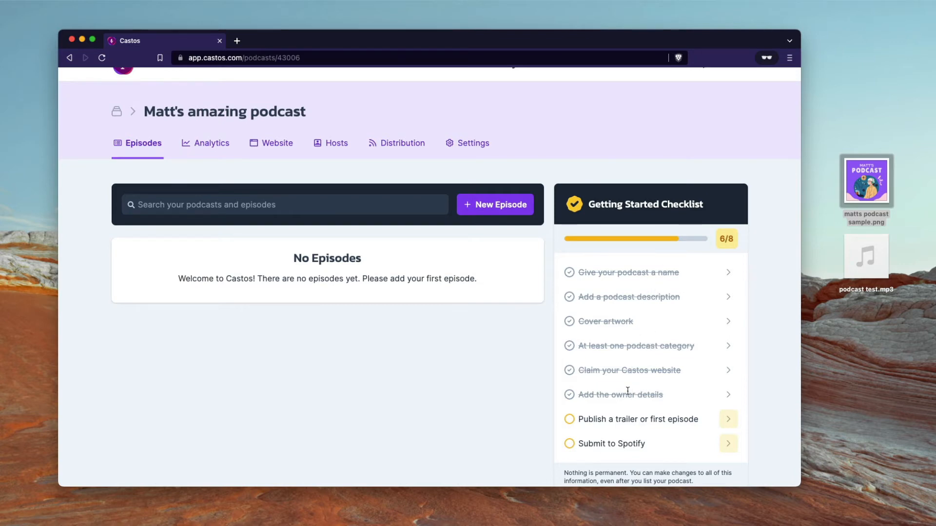
scroll(631, 383, down, 1)
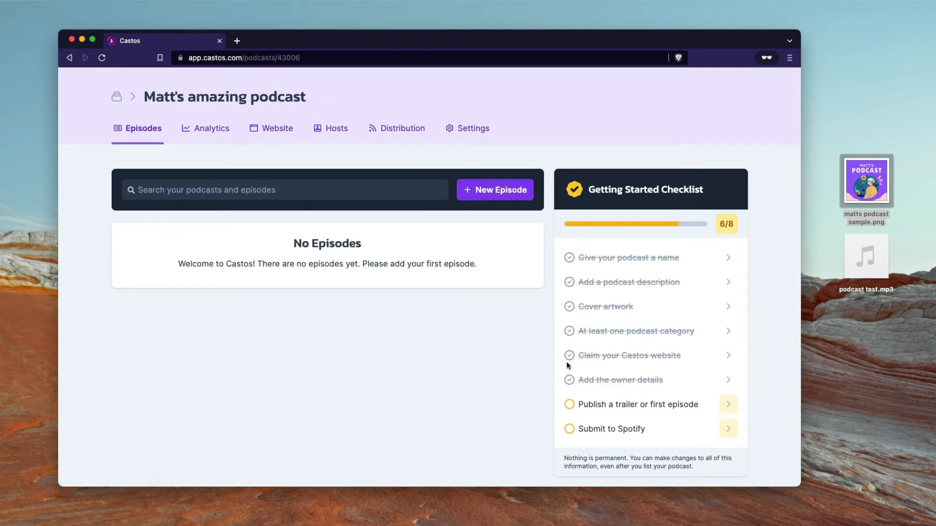
scroll(361, 350, up, 3)
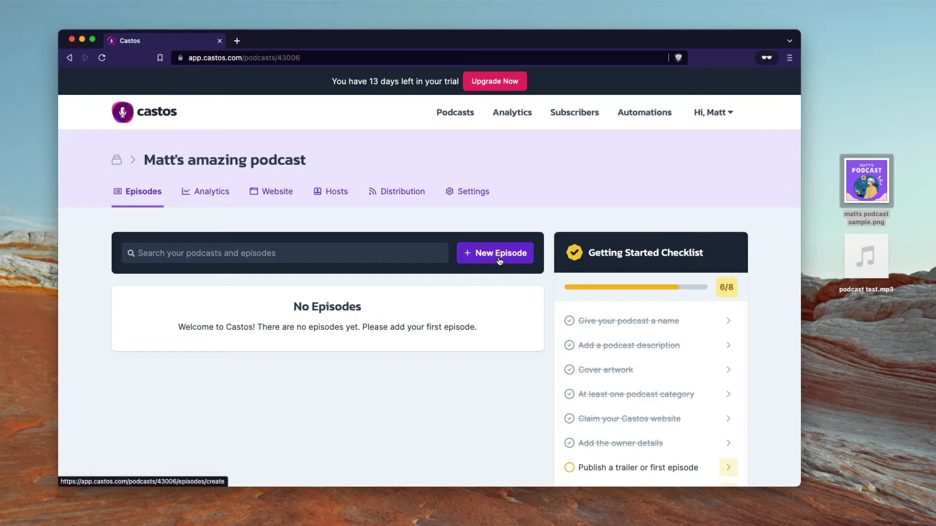
Step: Create a new episode titled 'Episode 1' with a brief description introducing it as the host's first episode
click(499, 260)
click(259, 311)
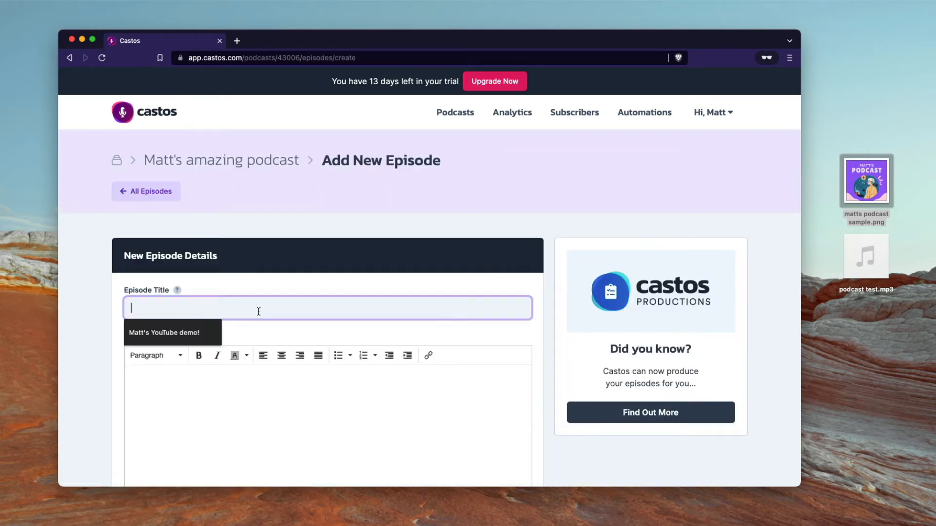
text(Episode 1)
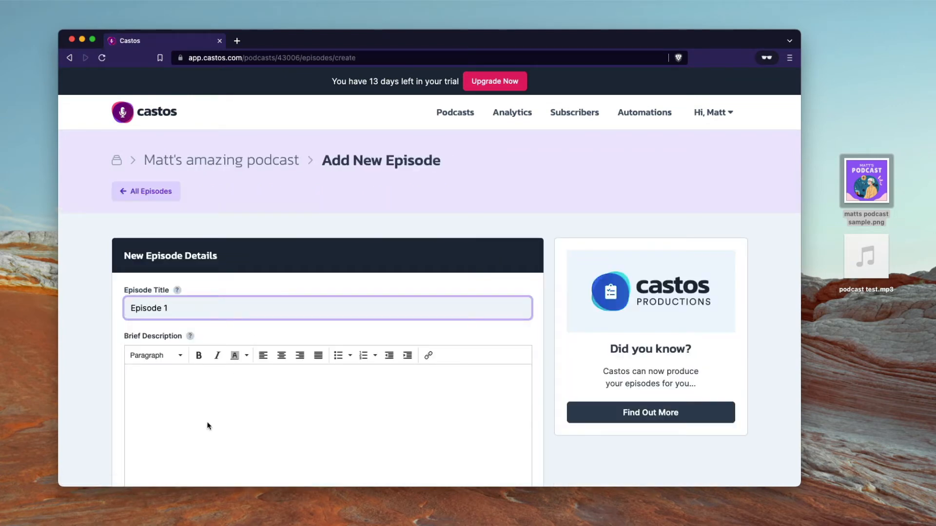
click(209, 414)
text(This is Matt's f)
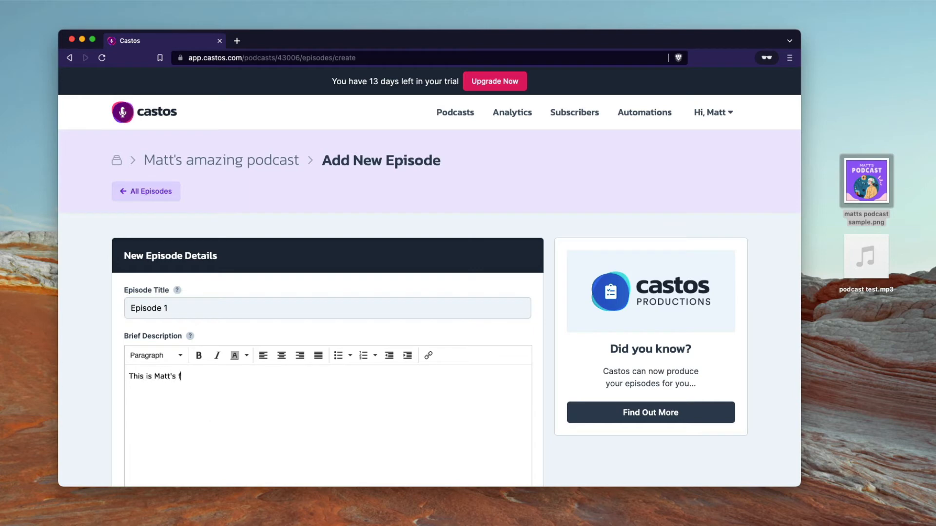
text(irst episode.)
scroll(130, 438, down, 5)
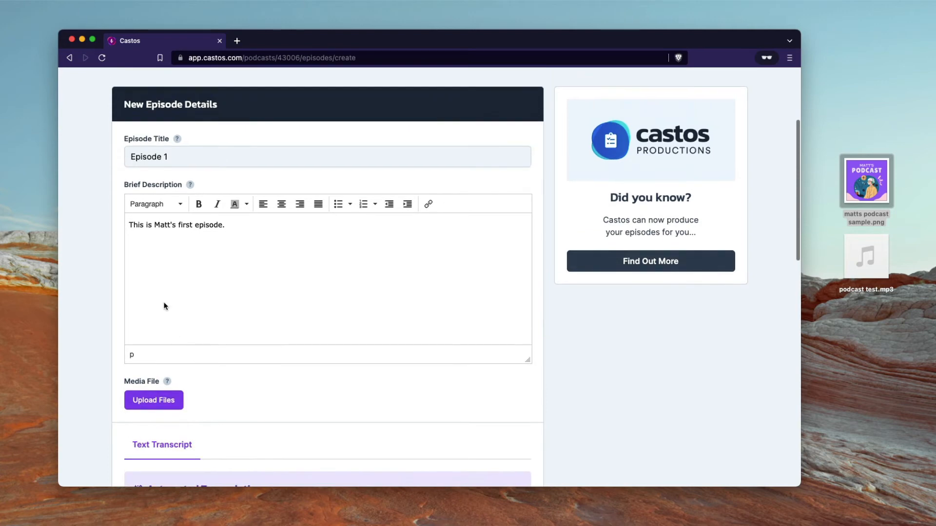
scroll(200, 299, up, 1)
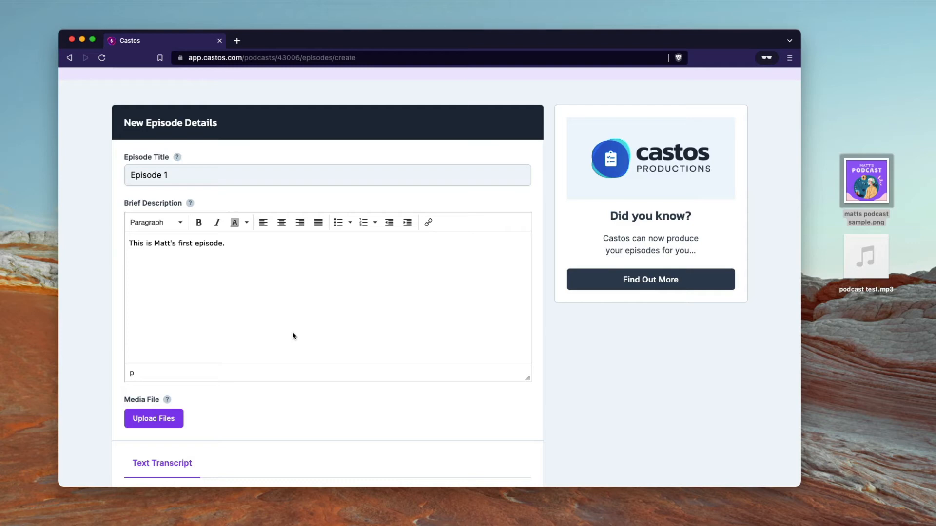
Step: Add '00:30 Chapter 1' and '03:40 Chapter 2' on separate lines below the episode description
key(Return)
key(Return)
text(00:30 Chapter 1)
key(shift+Return)
text(03:40 Chapter 2)
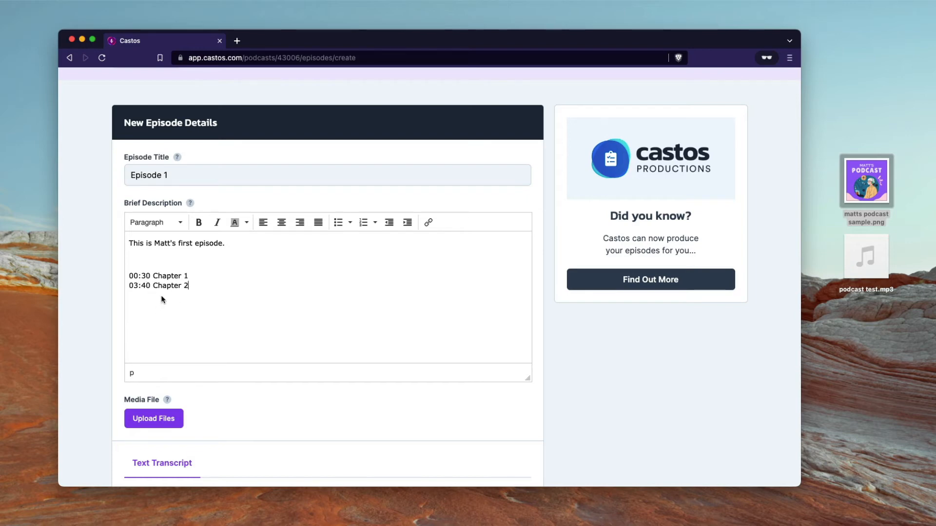
scroll(189, 310, down, 3)
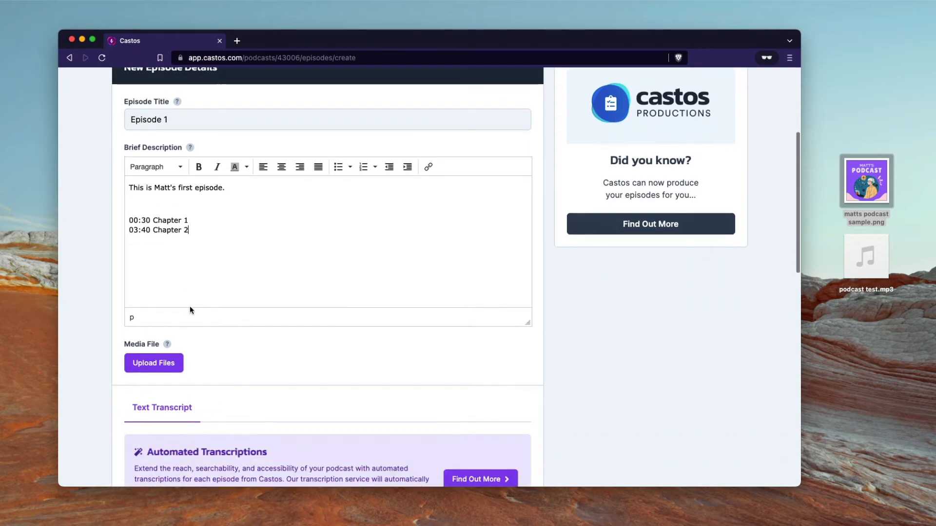
Step: Upload podcast test.mp3 from the Desktop as the episode's audio, leaving the transcript empty
click(165, 362)
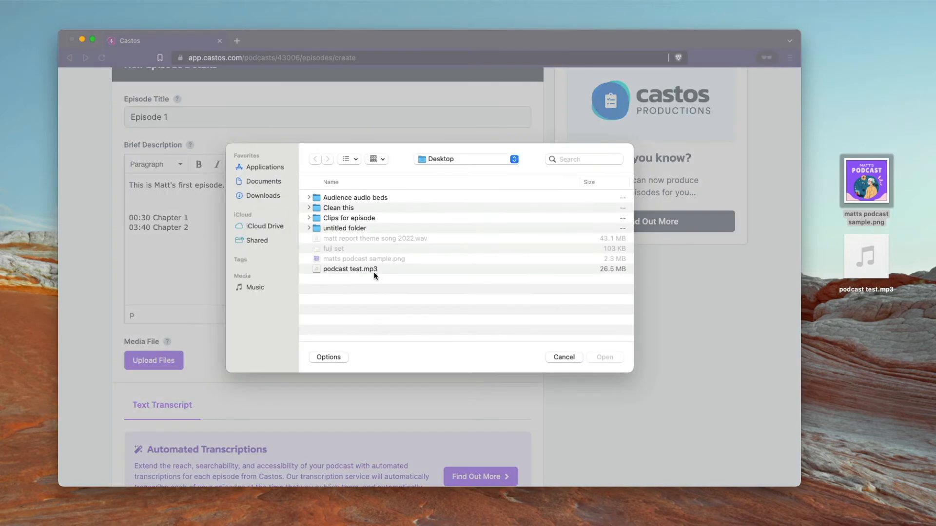
click(368, 269)
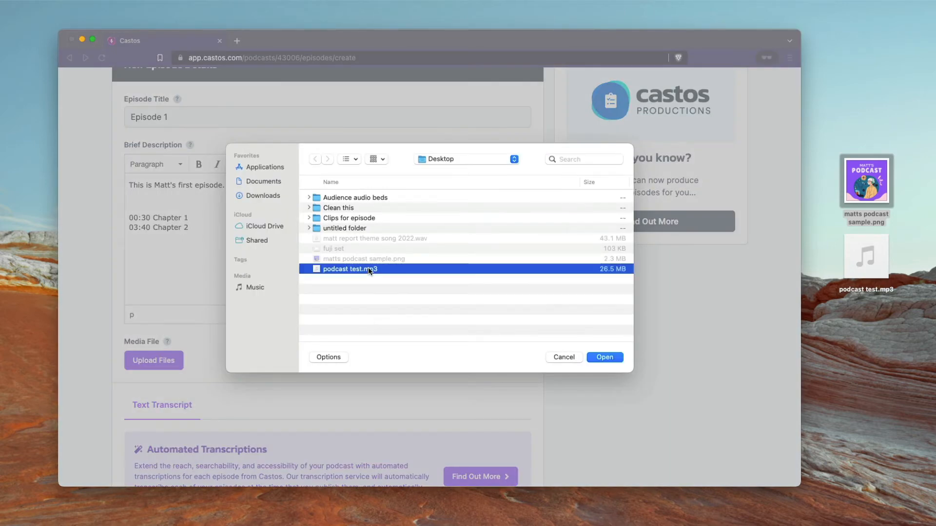
click(603, 358)
scroll(435, 395, down, 5)
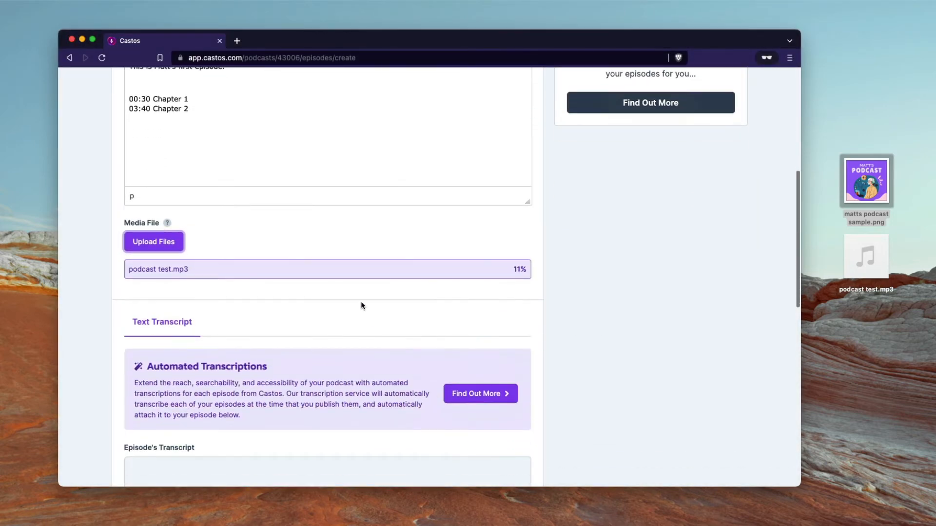
scroll(345, 338, down, 5)
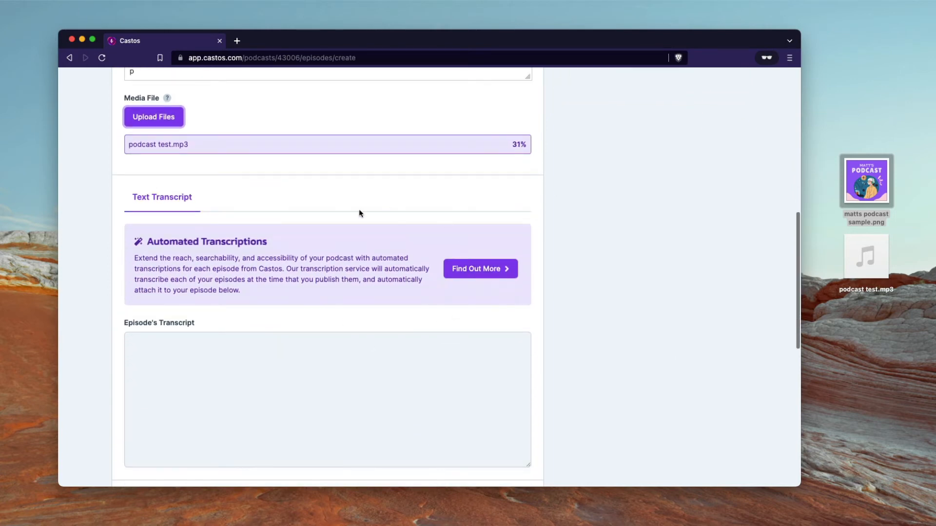
click(389, 415)
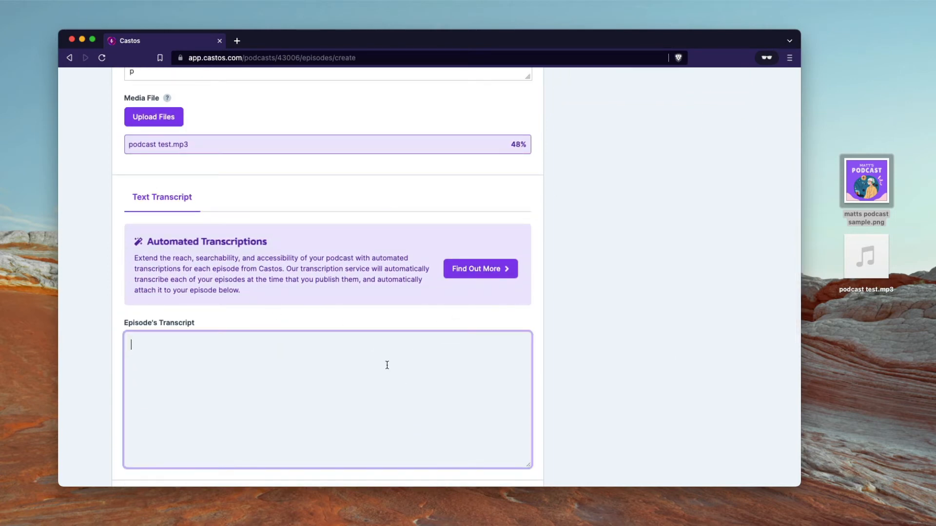
click(317, 311)
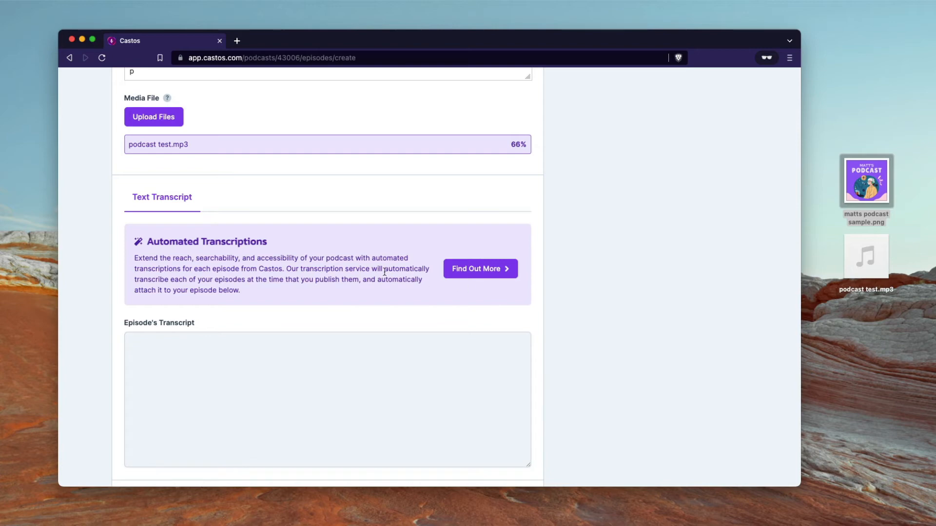
scroll(342, 278, up, 1)
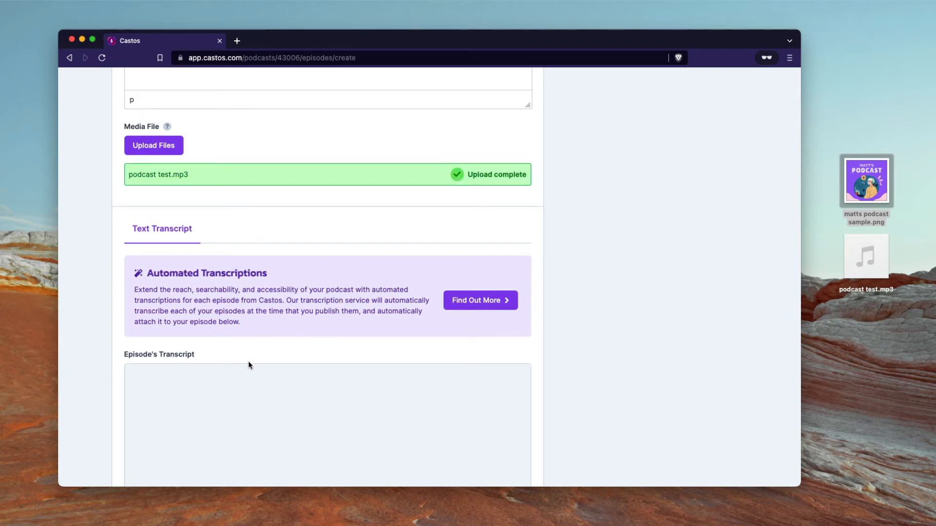
click(244, 380)
scroll(198, 411, down, 3)
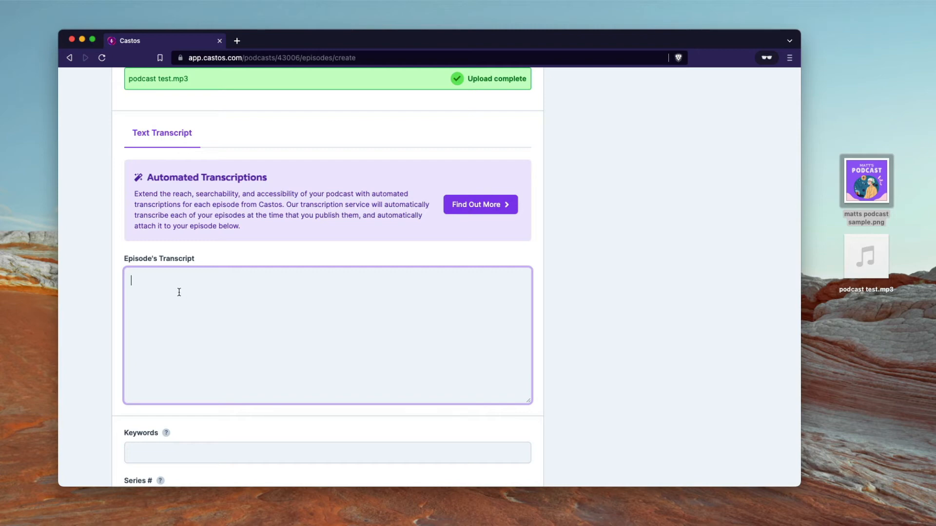
Step: Enter the episode keywords 'Business, revenue, marketing'
scroll(179, 292, up, 1)
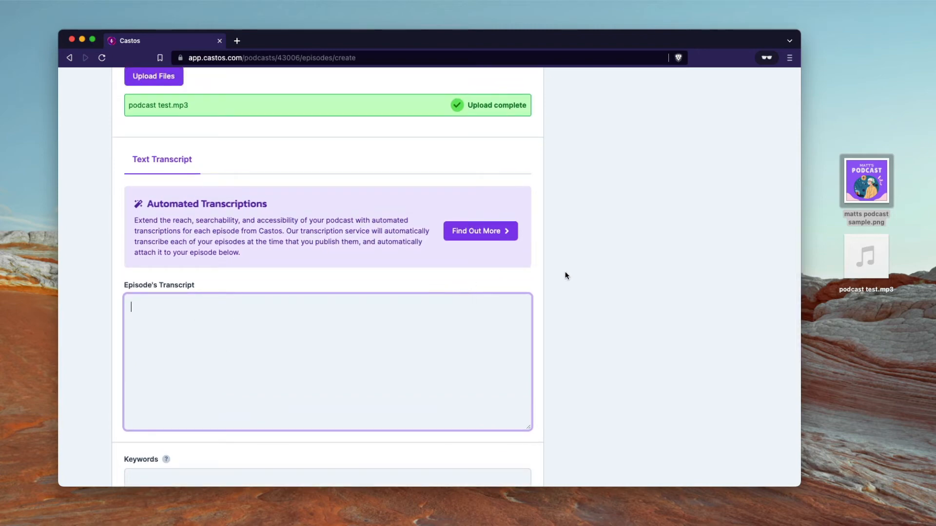
scroll(401, 341, down, 6)
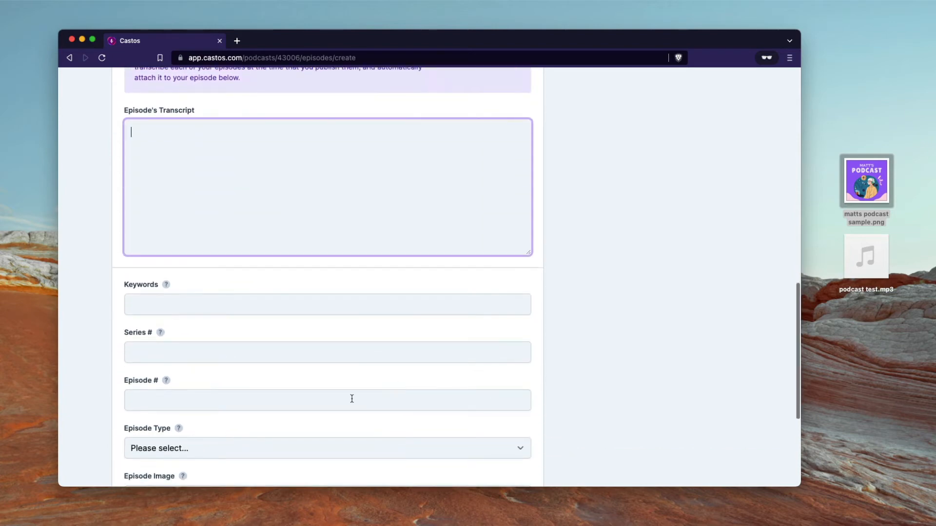
scroll(291, 341, down, 2)
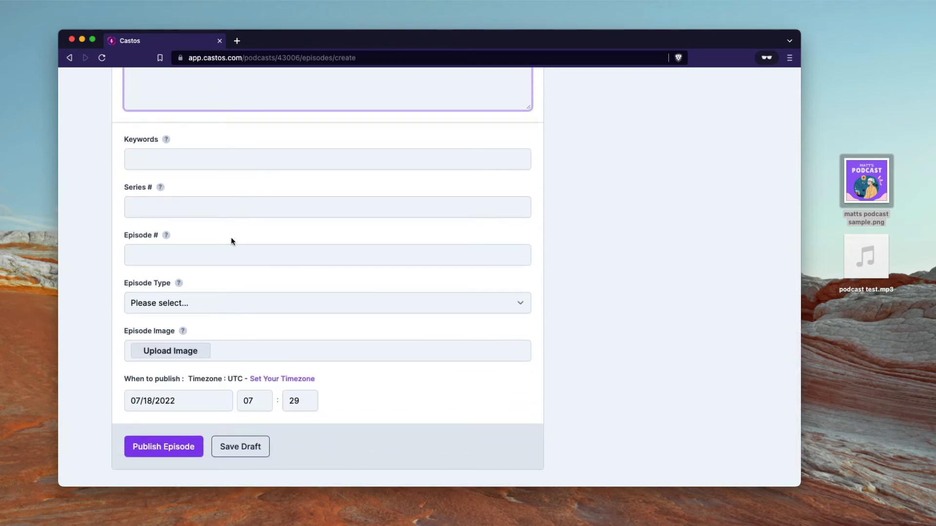
scroll(232, 227, up, 1)
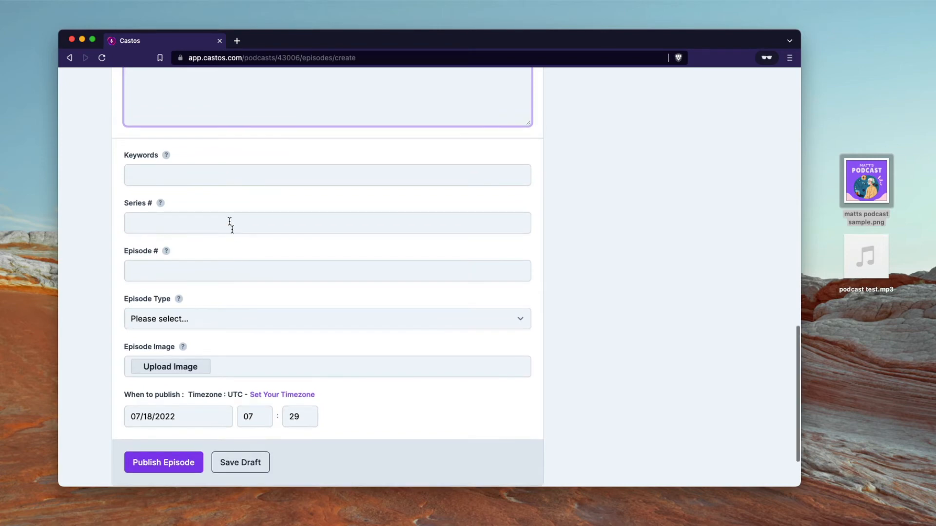
click(209, 169)
text(Business, )
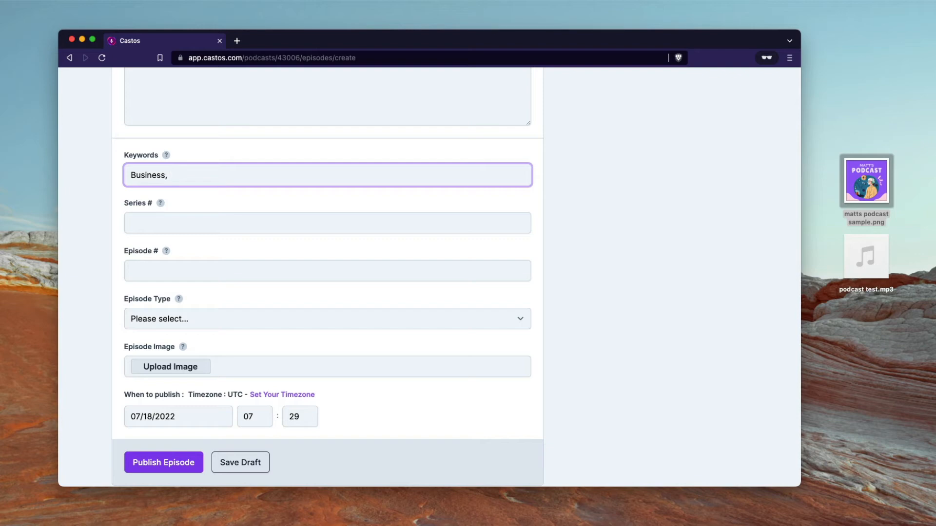
text(revenue, marketing)
Step: Set both Series # and Episode # to 1
click(195, 222)
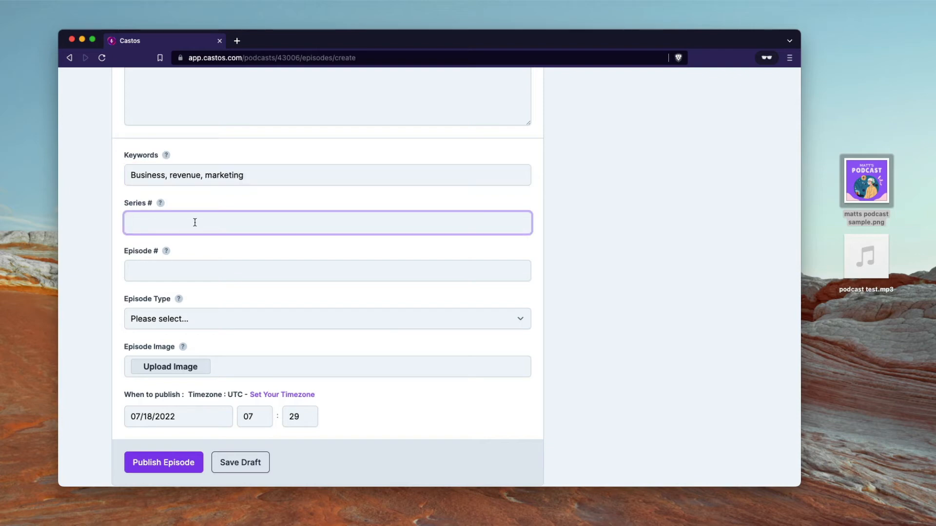
click(184, 279)
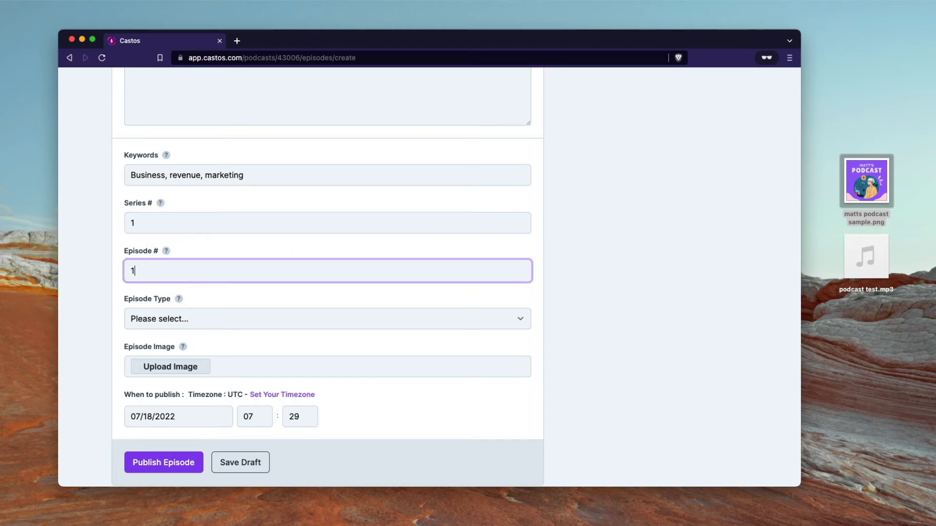
text(1)
click(121, 288)
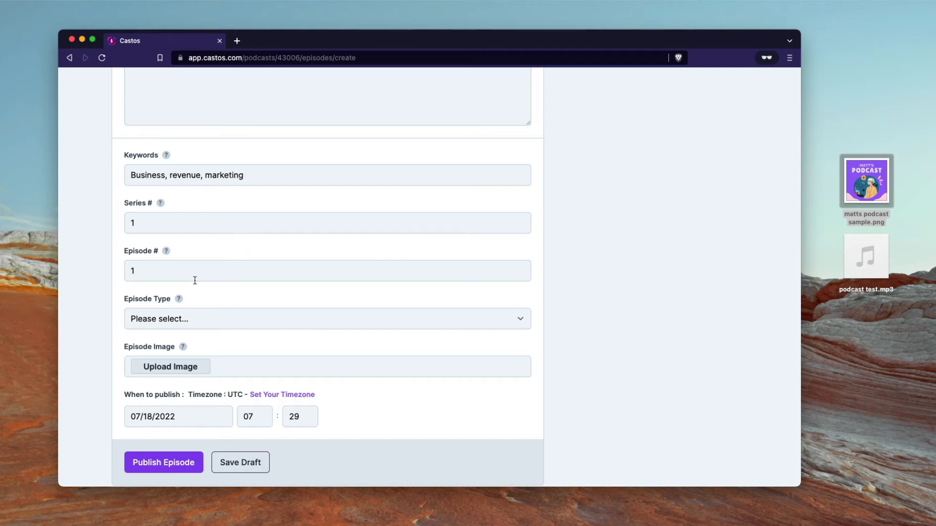
scroll(213, 298, down, 1)
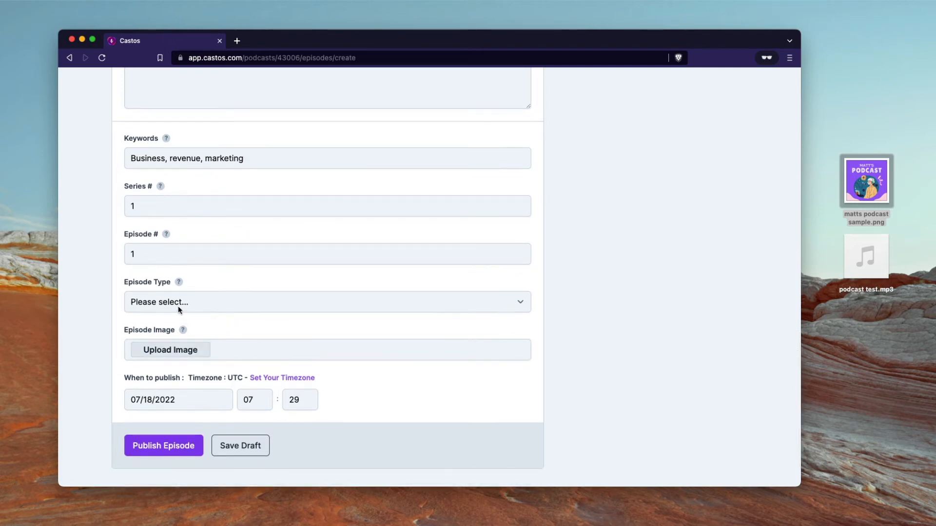
Step: Set the episode type to Full: For Normal Episodes
click(177, 306)
click(185, 316)
click(194, 304)
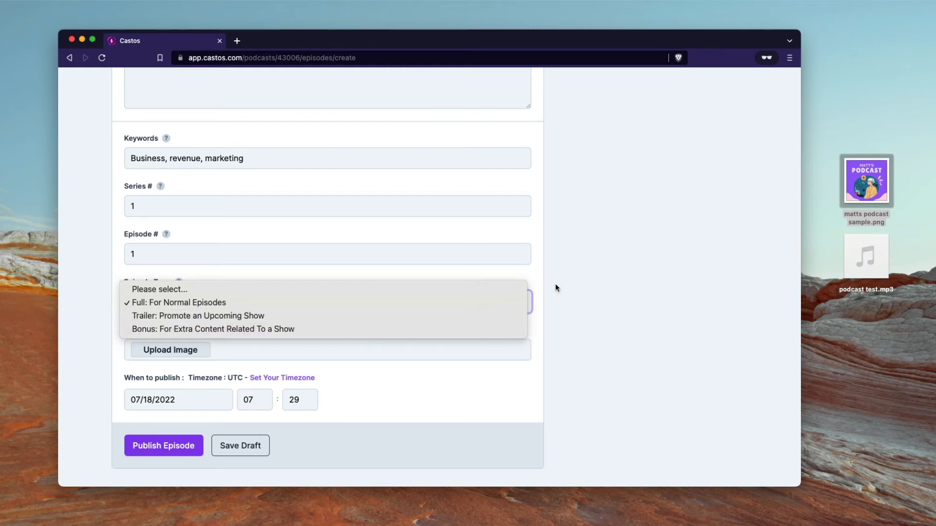
click(588, 295)
Step: Upload matts podcast sample.png as the episode image
scroll(382, 312, down, 2)
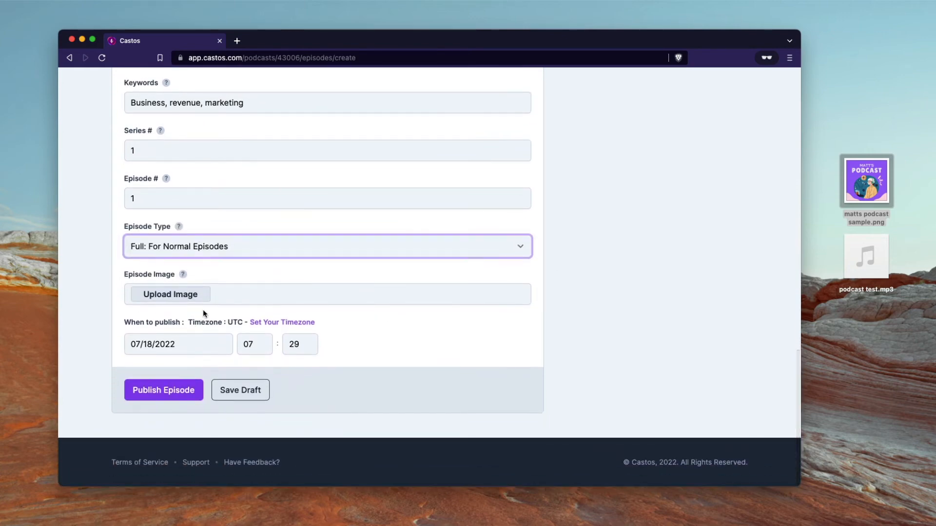
click(208, 294)
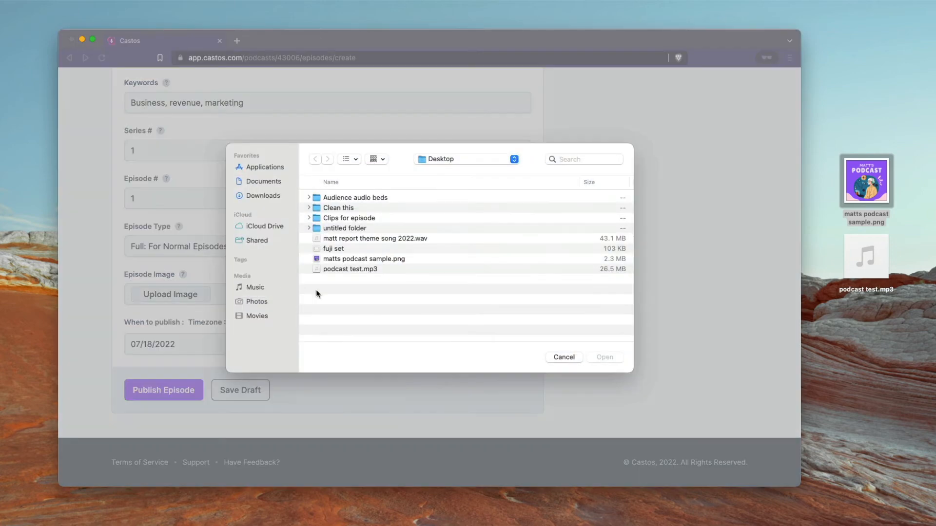
click(369, 259)
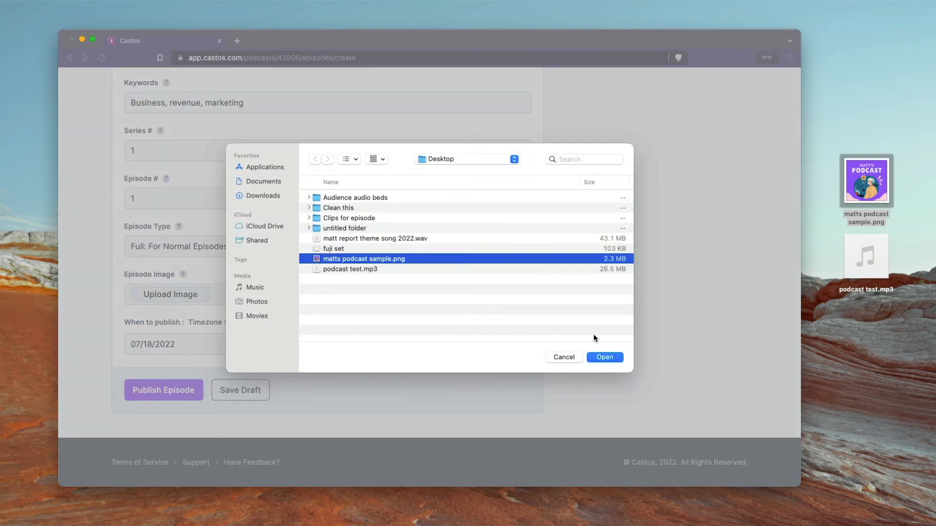
click(599, 359)
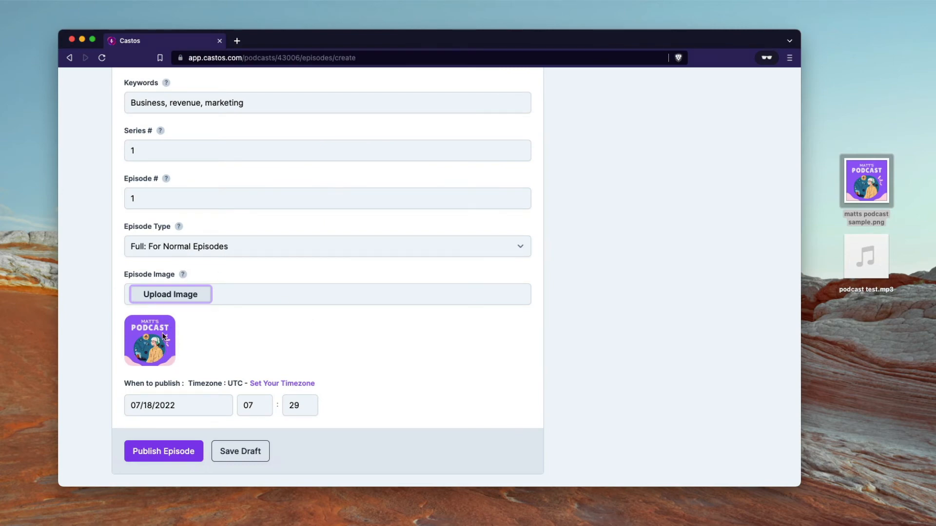
click(218, 360)
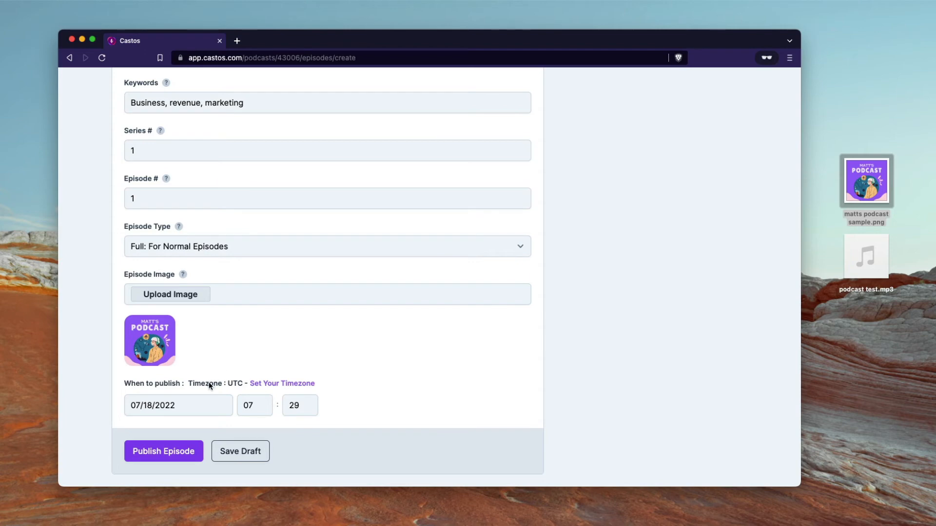
Step: Save the account timezone as America/New_York -04:00 and check the 07/18/2022 publish date
click(304, 384)
click(461, 153)
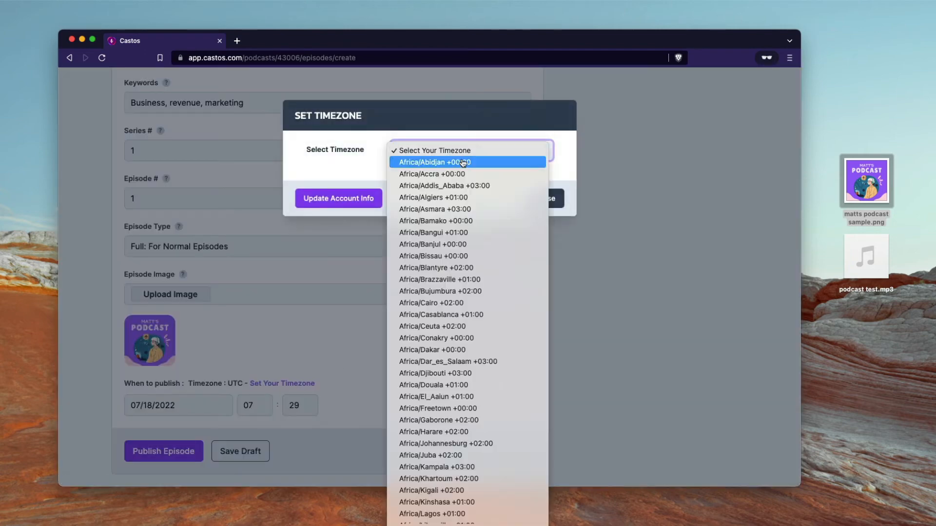
scroll(448, 300, down, 15)
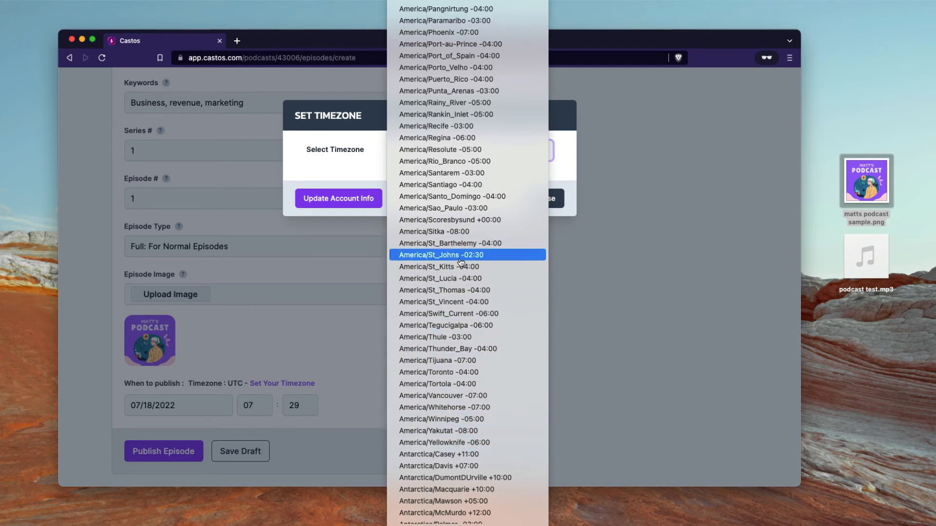
scroll(464, 219, up, 5)
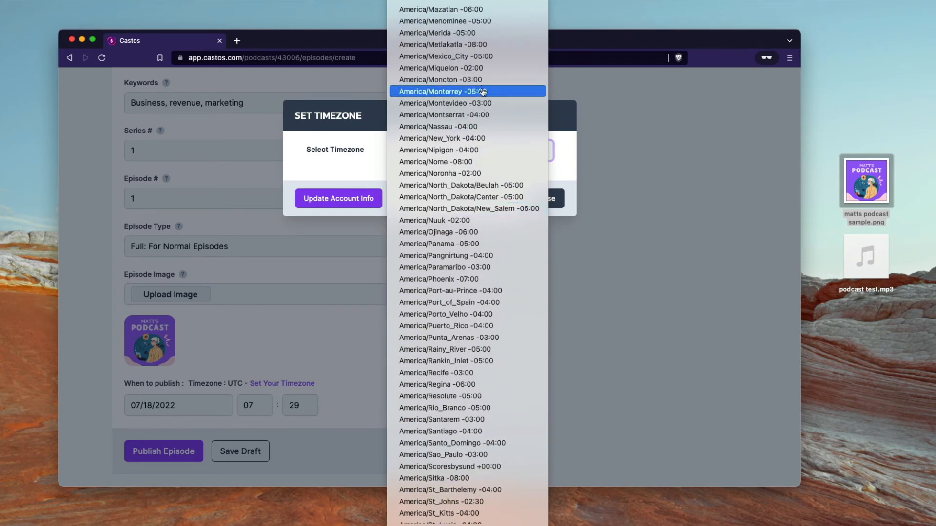
click(470, 139)
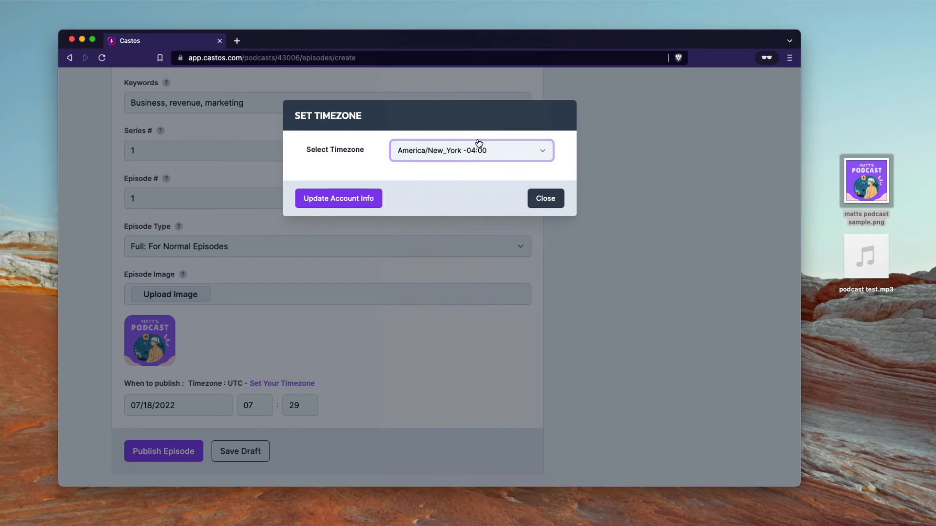
click(350, 205)
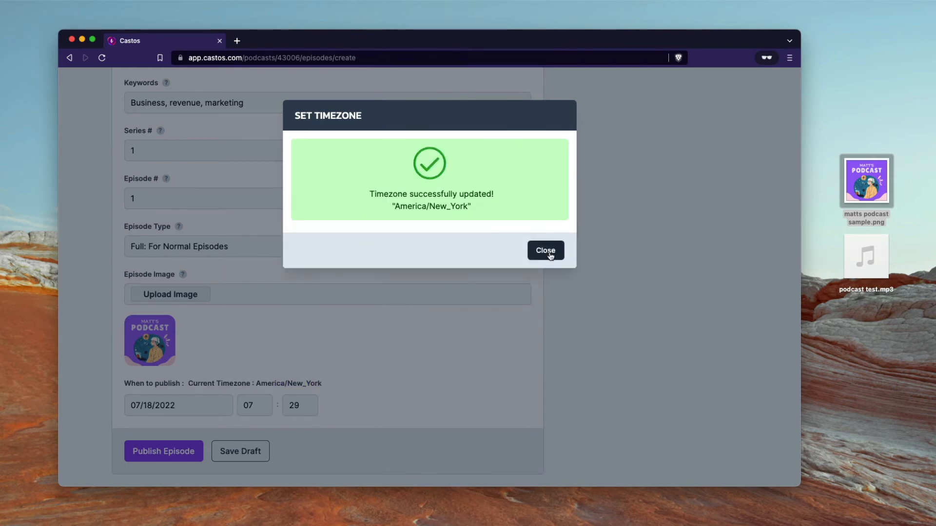
click(545, 250)
scroll(192, 390, down, 2)
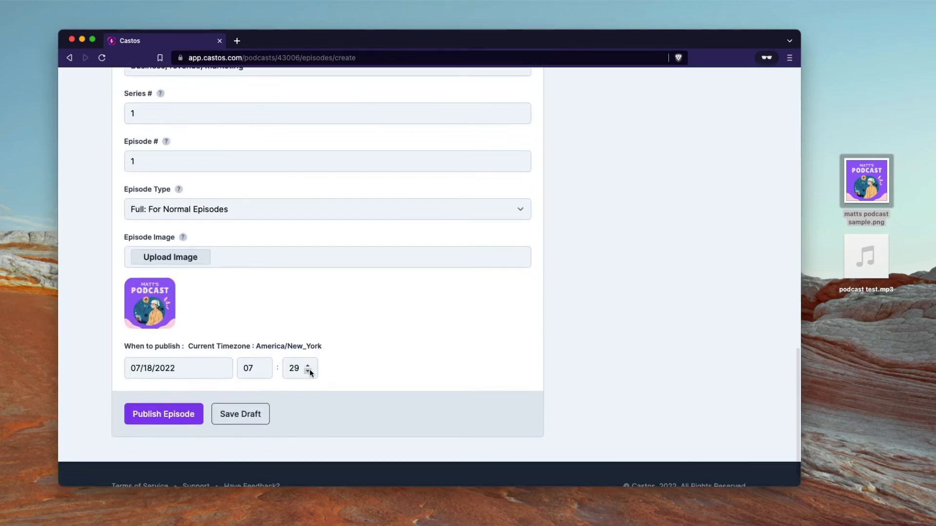
click(179, 369)
click(332, 310)
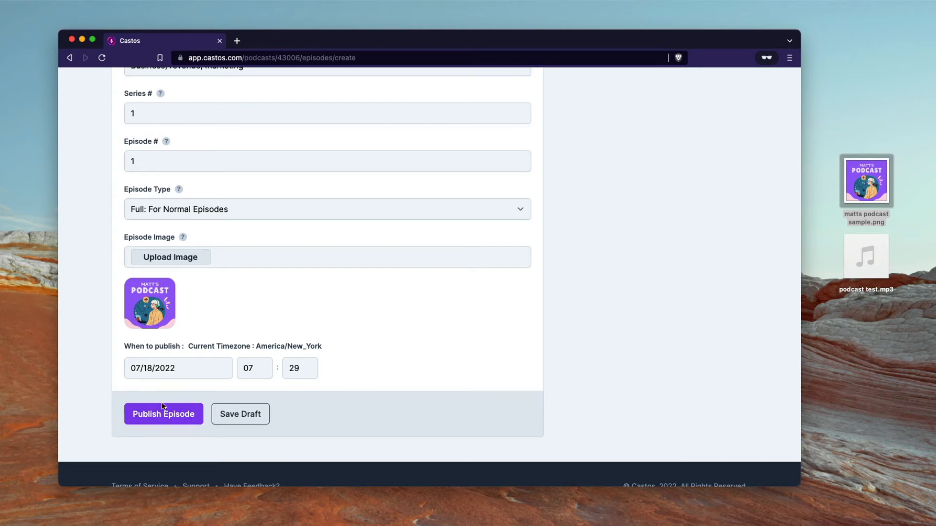
Step: Publish Episode 1, scheduled for 07/18/2022, and view the episode list
click(170, 418)
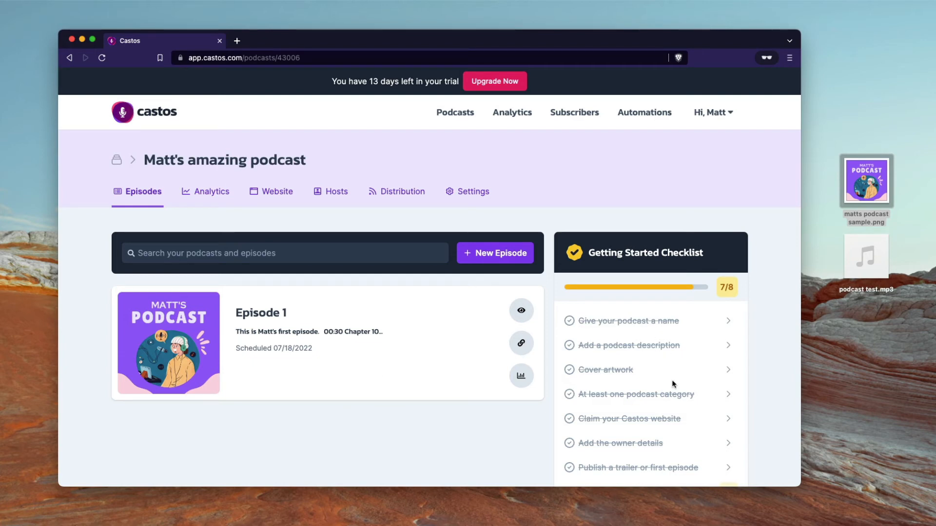
scroll(672, 384, down, 3)
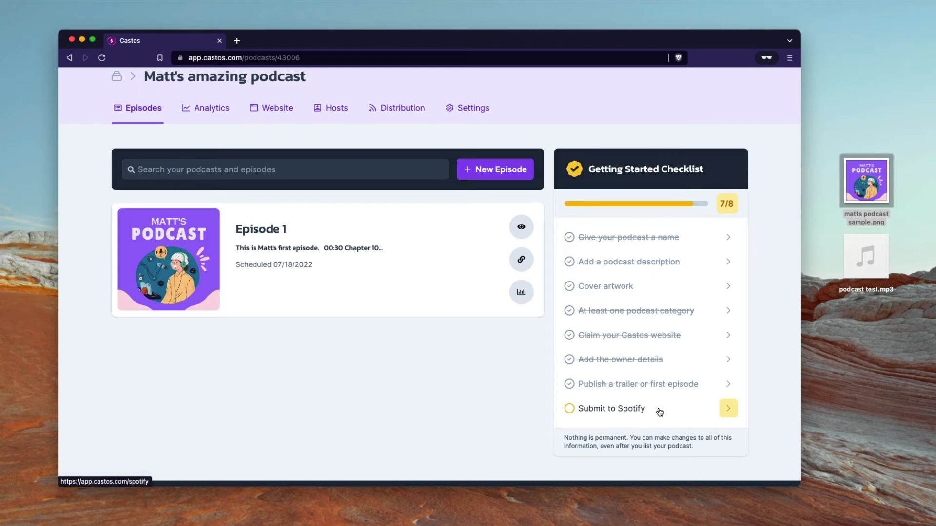
scroll(490, 392, up, 1)
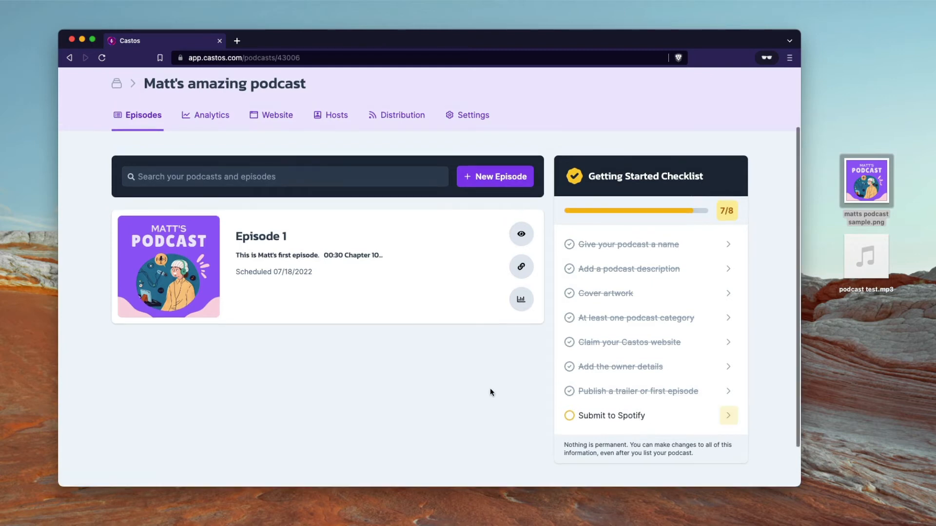
click(631, 416)
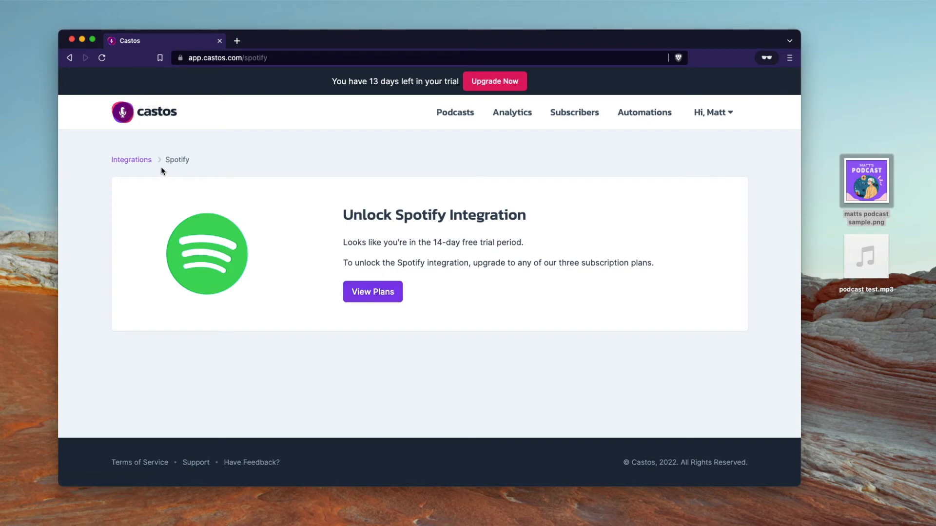
click(151, 117)
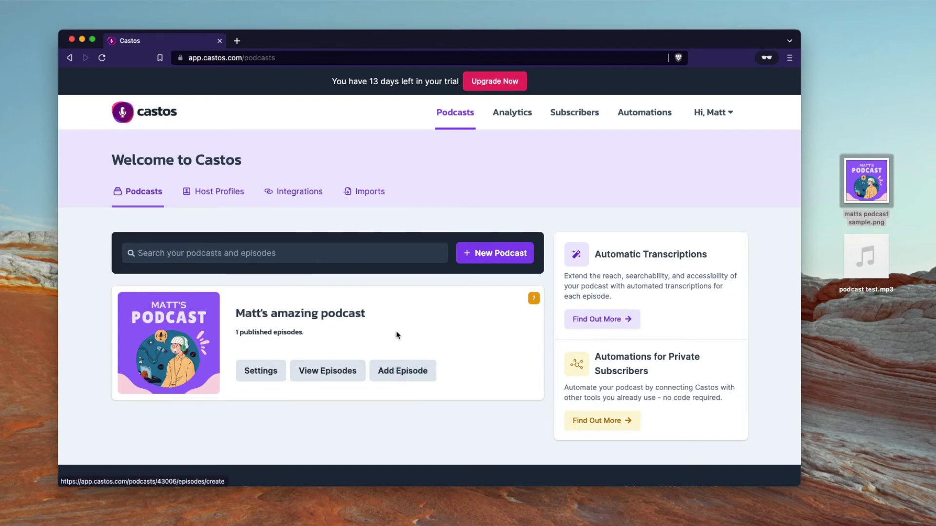
click(345, 320)
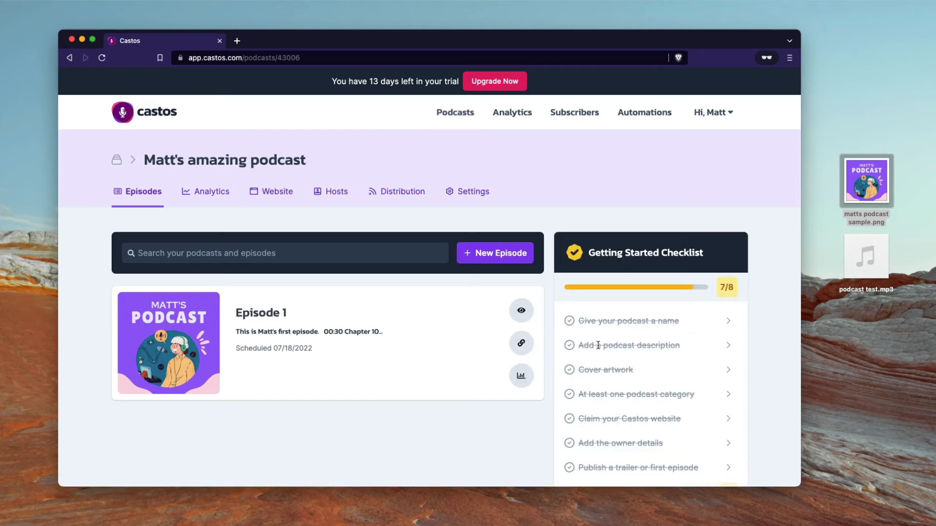
scroll(611, 355, down, 2)
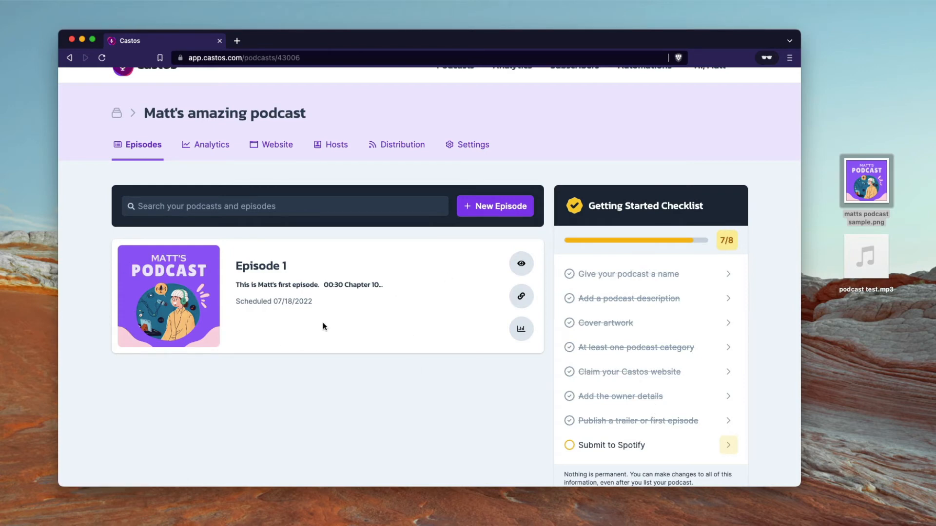
scroll(360, 323, down, 2)
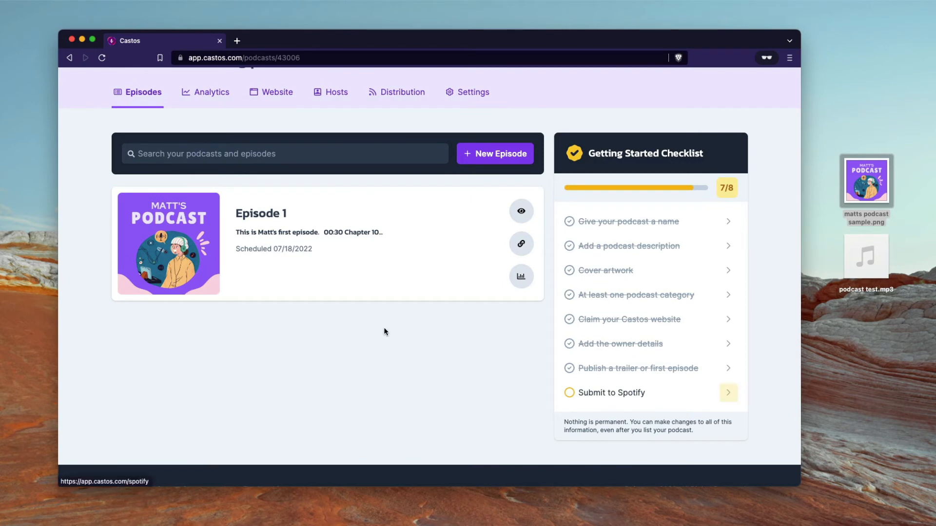
scroll(384, 326, up, 4)
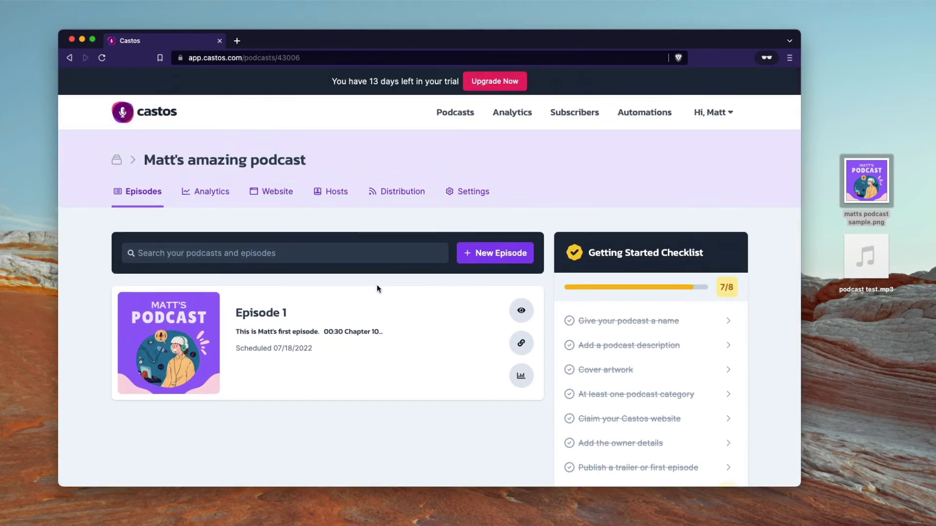
Step: Open the podcast's Distribution settings and review the Visibility page and RSS feed
click(393, 203)
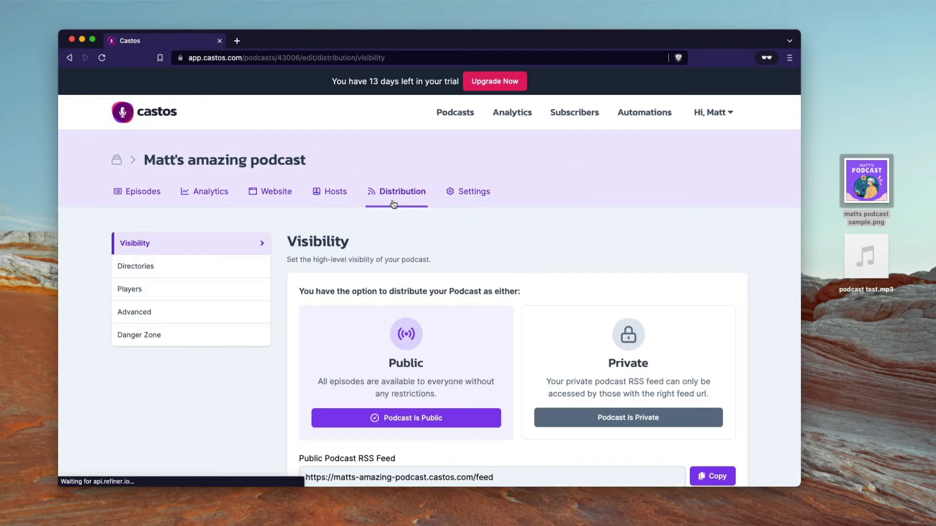
scroll(409, 261, down, 2)
scroll(410, 261, down, 1)
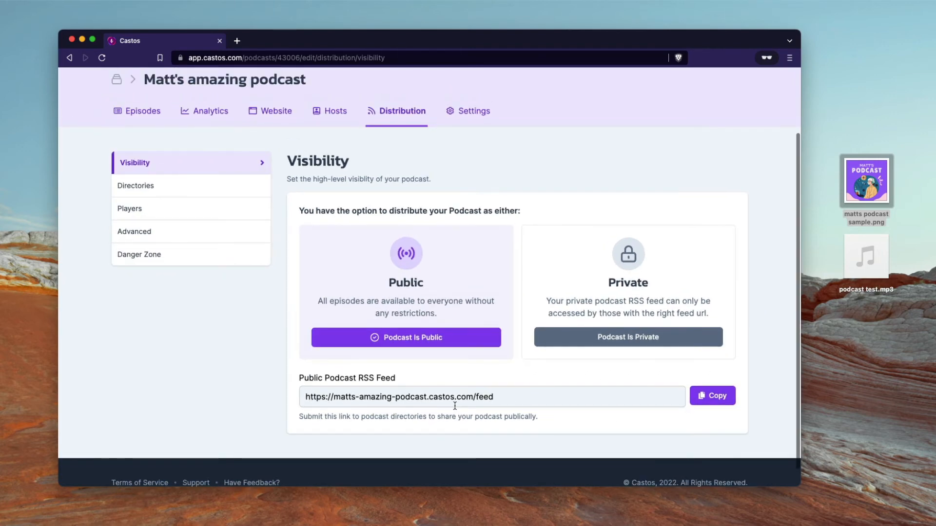
scroll(455, 406, up, 5)
scroll(454, 406, left, 1)
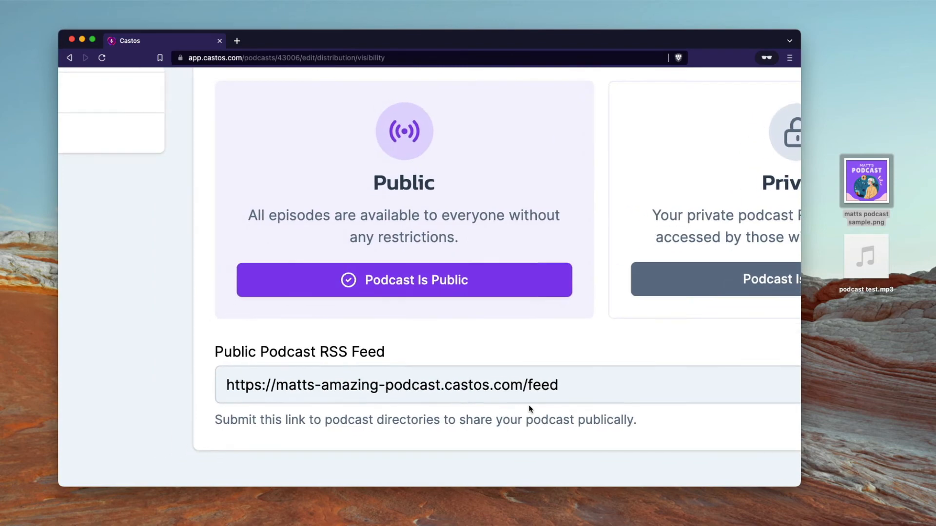
scroll(529, 405, down, 3)
scroll(535, 442, down, 3)
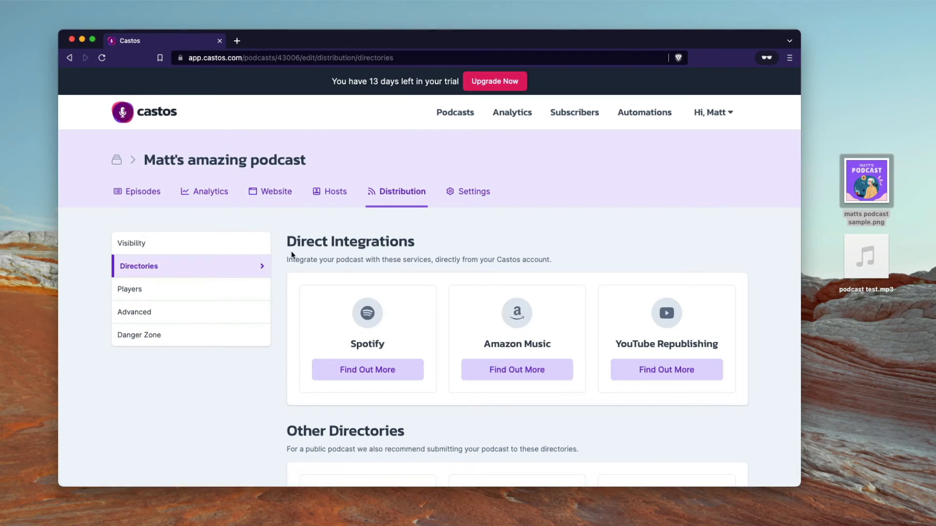
Step: Read the Apple Podcasts submission guide in a new tab, then return to Castos
scroll(359, 402, down, 2)
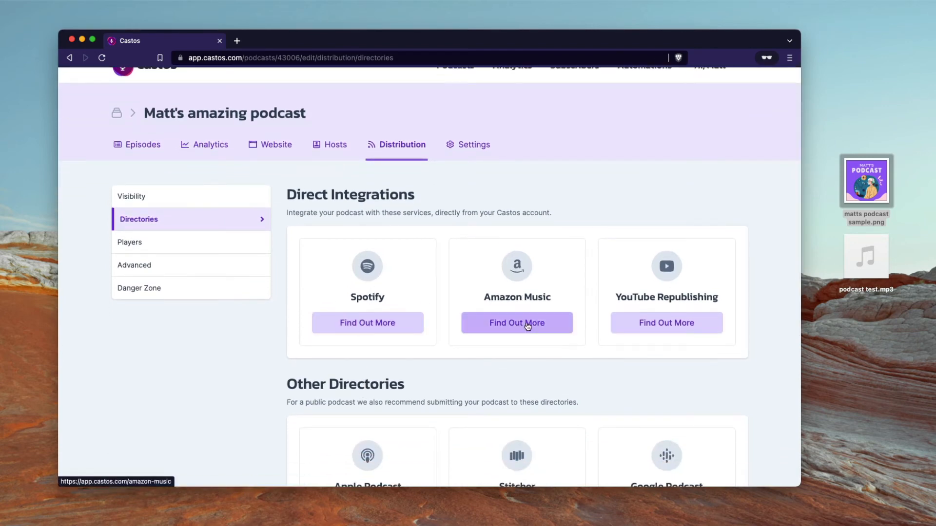
scroll(527, 324, down, 3)
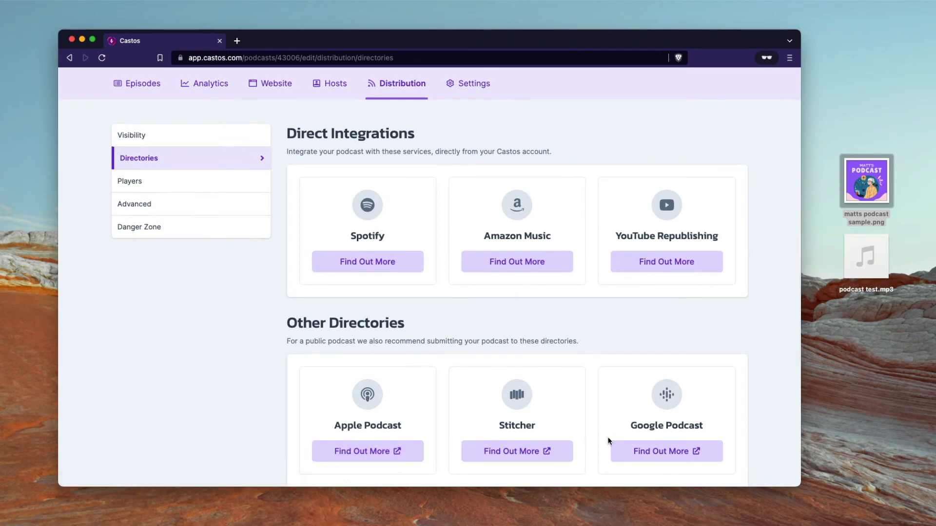
scroll(673, 444, down, 1)
scroll(672, 445, down, 5)
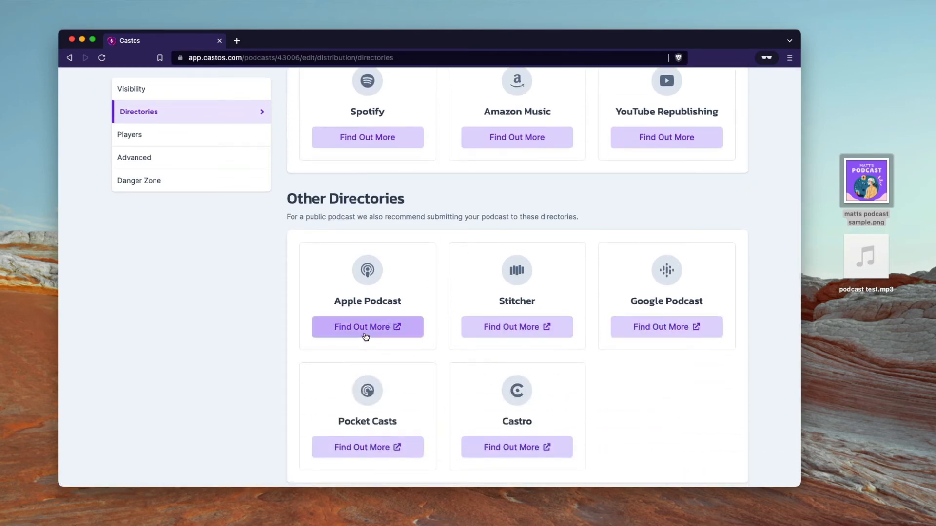
click(385, 331)
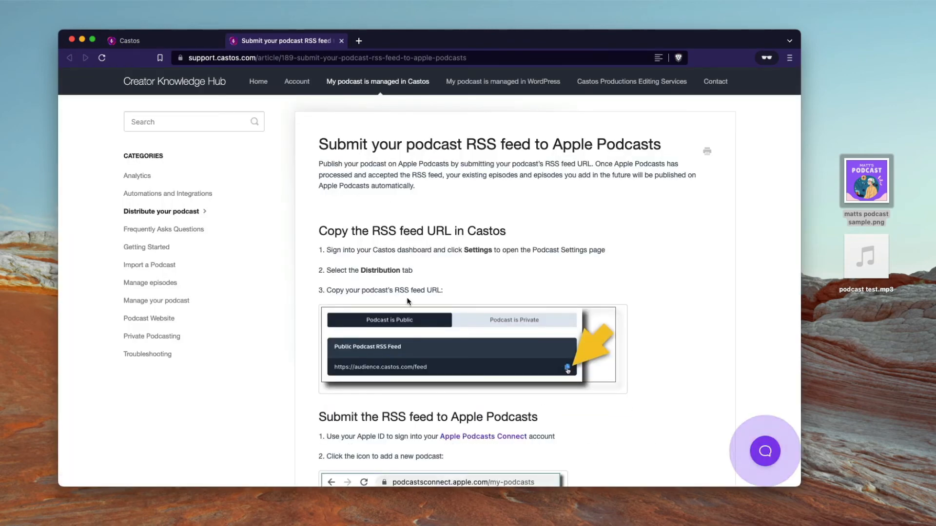
scroll(370, 228, down, 6)
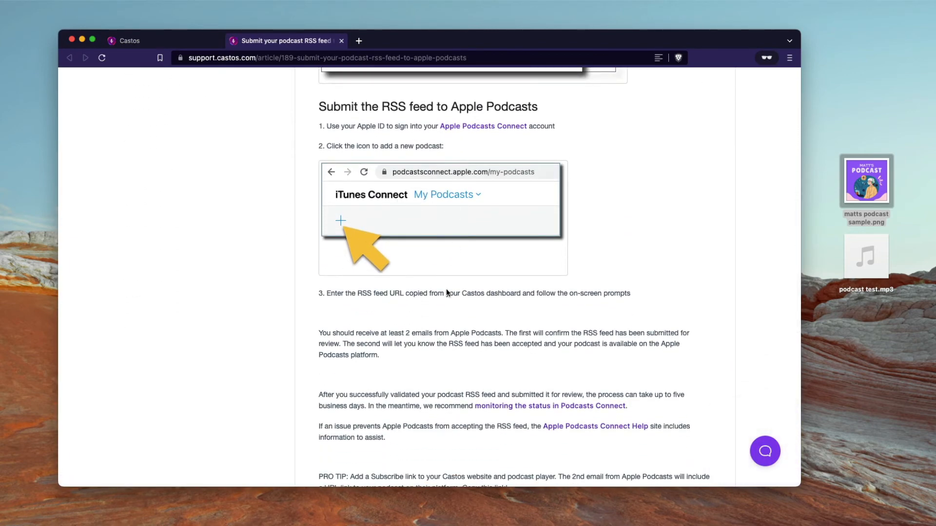
scroll(446, 293, down, 5)
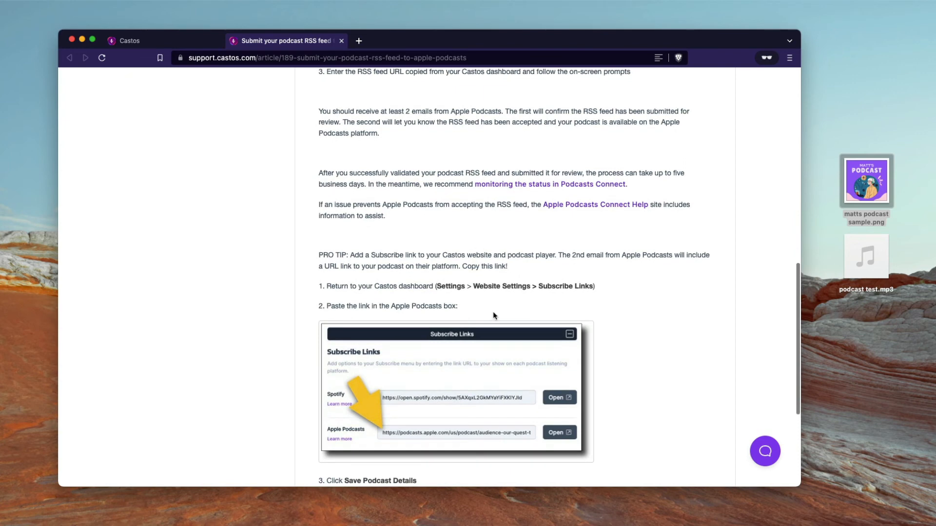
scroll(491, 317, down, 2)
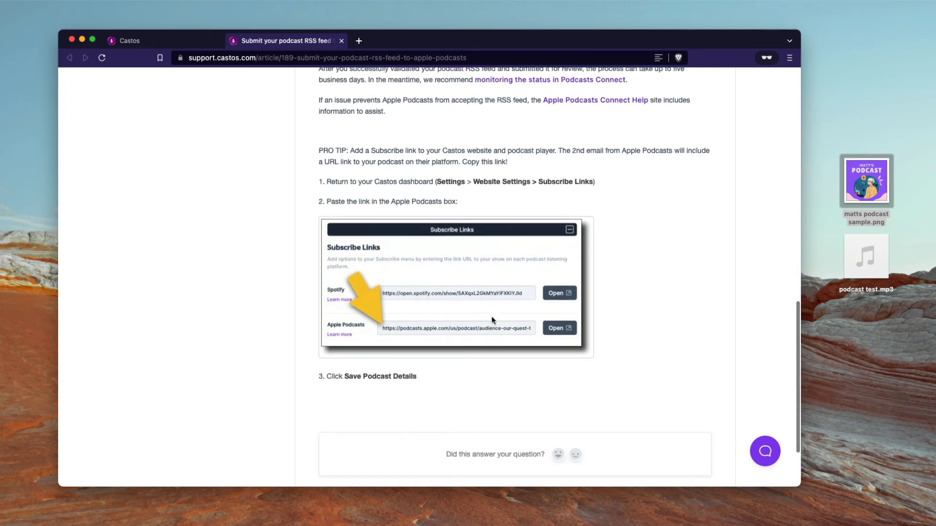
click(181, 44)
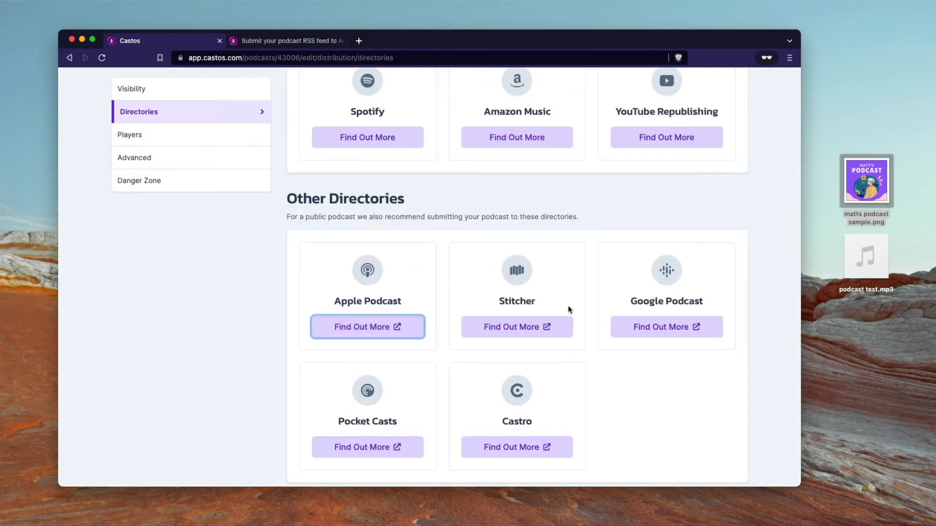
scroll(569, 305, up, 5)
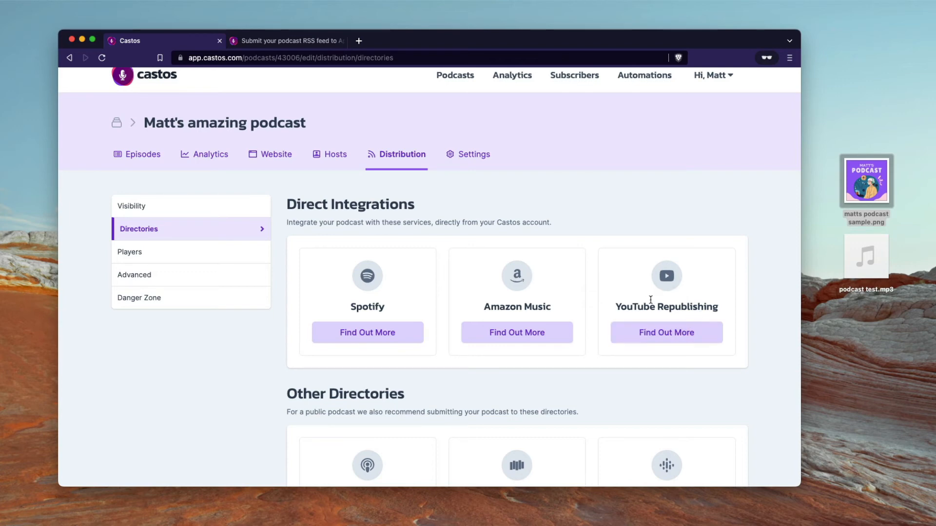
Step: Change the embeddable player mode from Dark to Light and save it
click(133, 251)
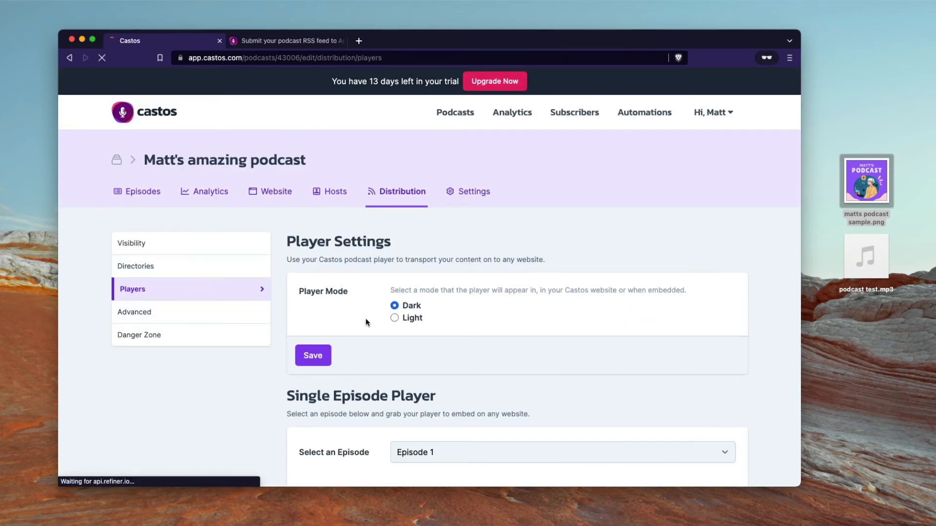
scroll(381, 305, down, 2)
scroll(419, 268, down, 3)
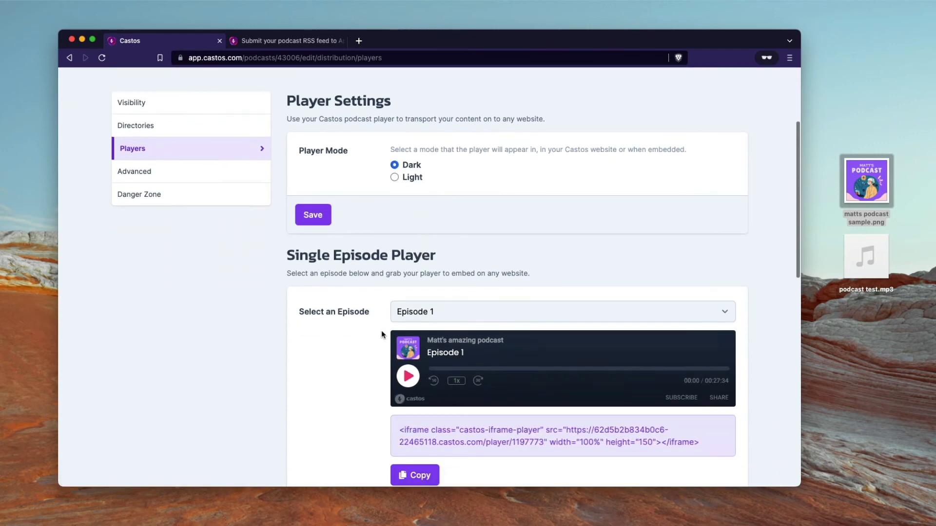
scroll(382, 334, up, 2)
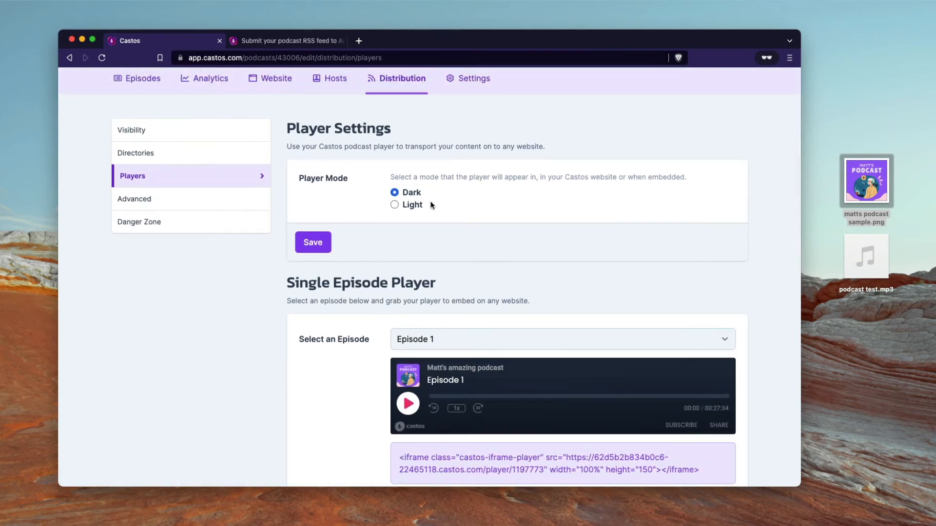
click(414, 209)
click(314, 242)
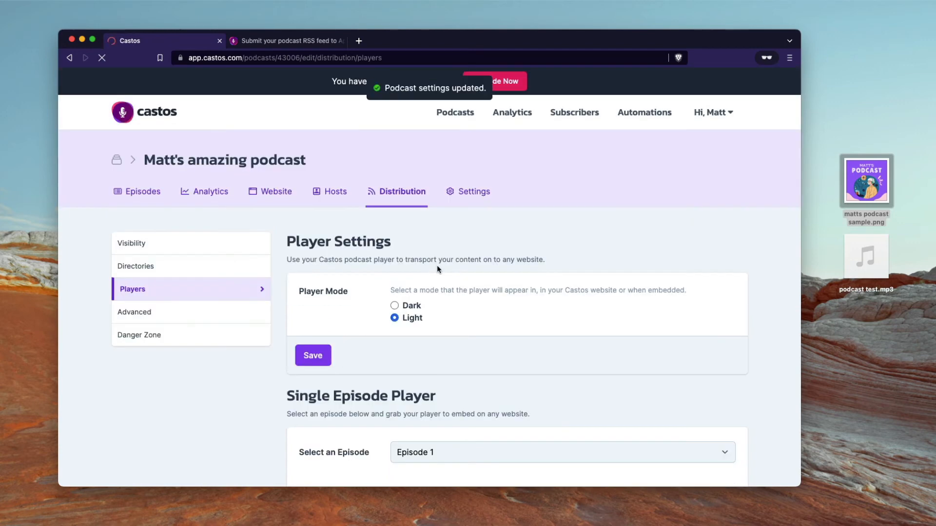
scroll(460, 317, down, 3)
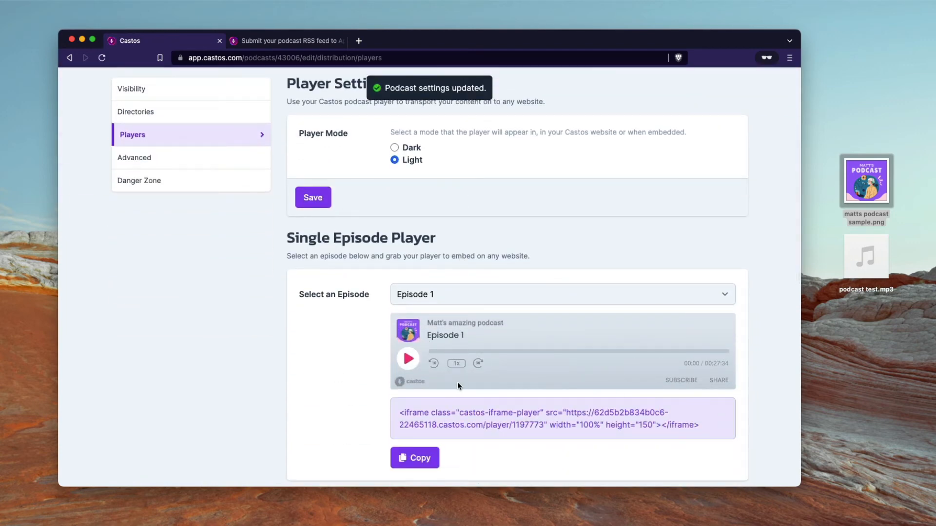
scroll(458, 381, down, 2)
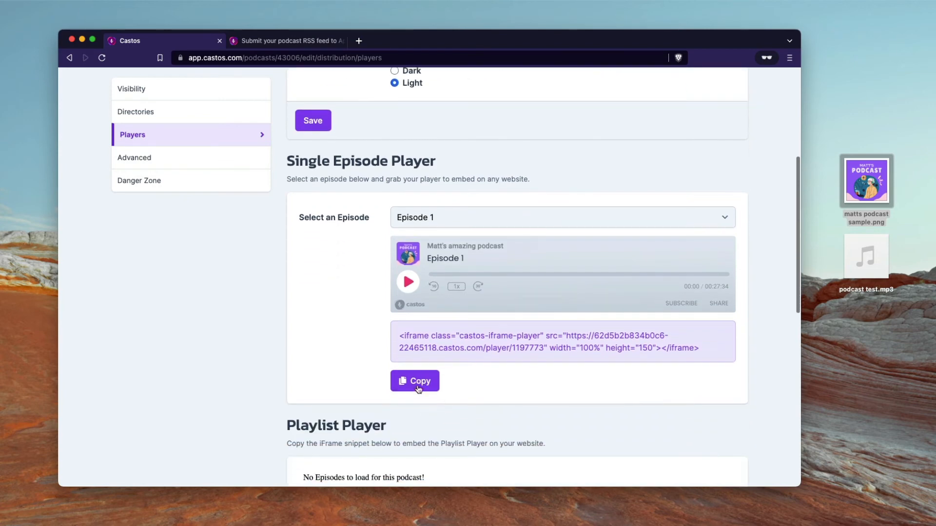
scroll(465, 380, down, 1)
scroll(466, 380, up, 2)
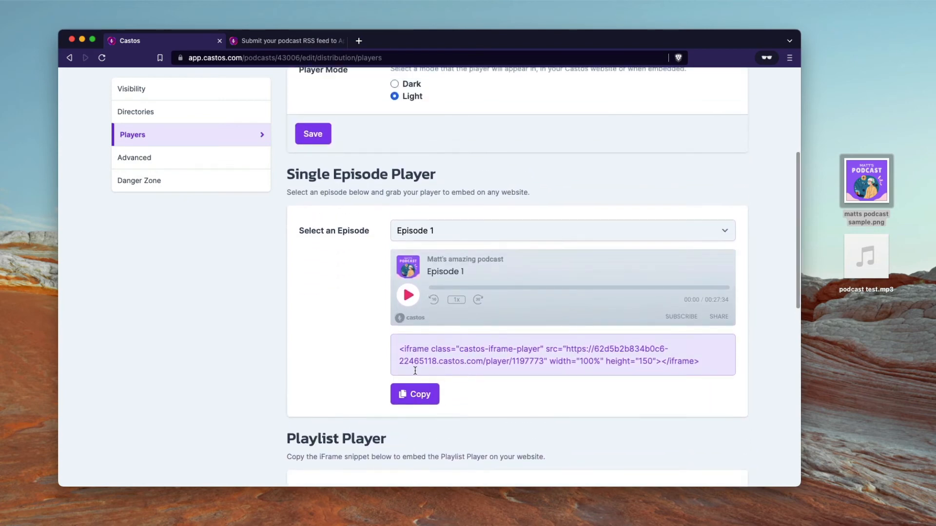
scroll(414, 373, up, 1)
scroll(414, 249, up, 2)
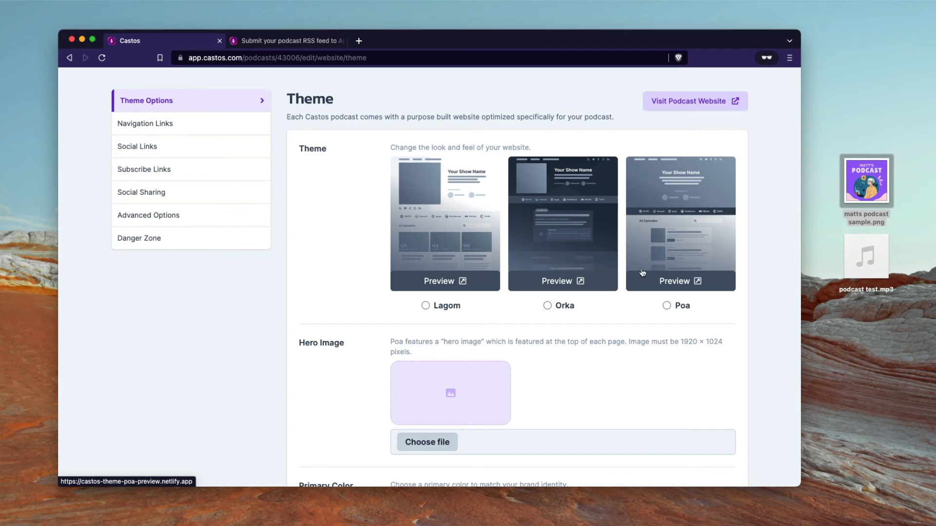
Step: Preview the Lagom, Orka and Poa website themes in turn
click(461, 282)
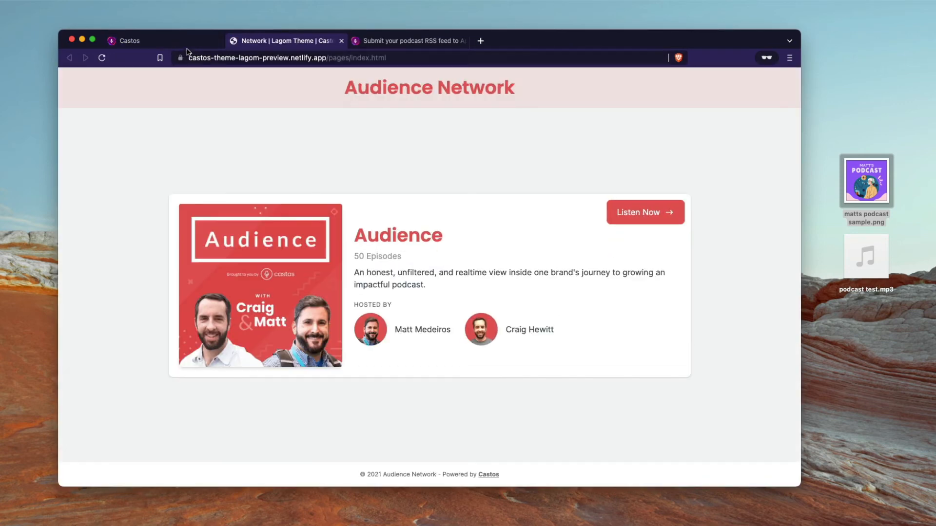
click(196, 45)
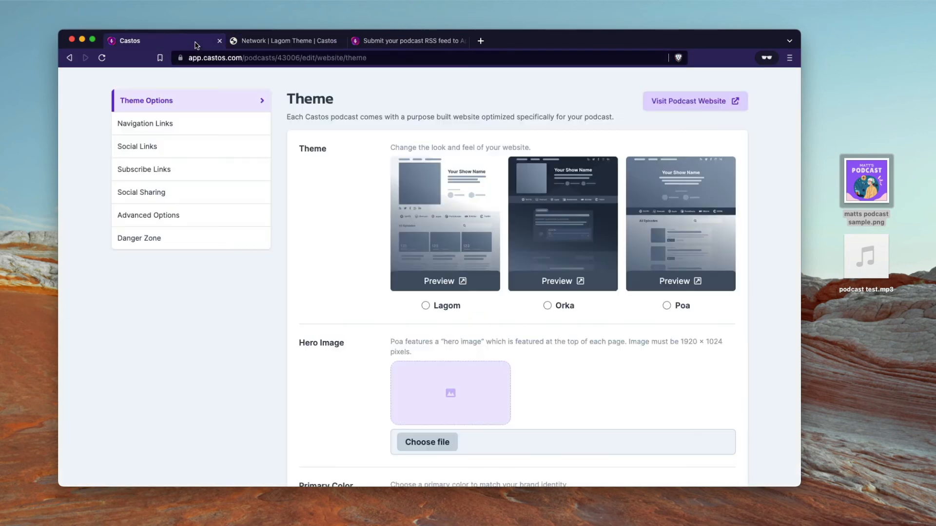
click(557, 283)
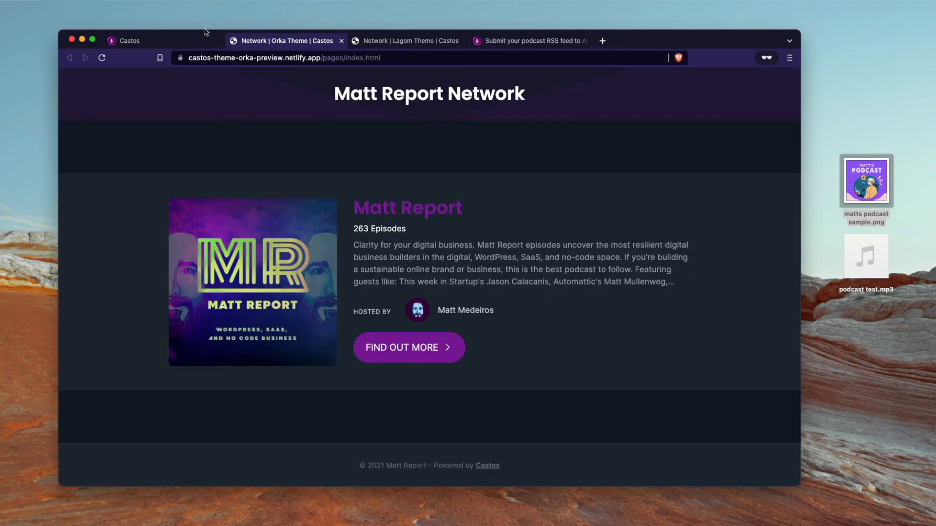
click(189, 40)
click(676, 283)
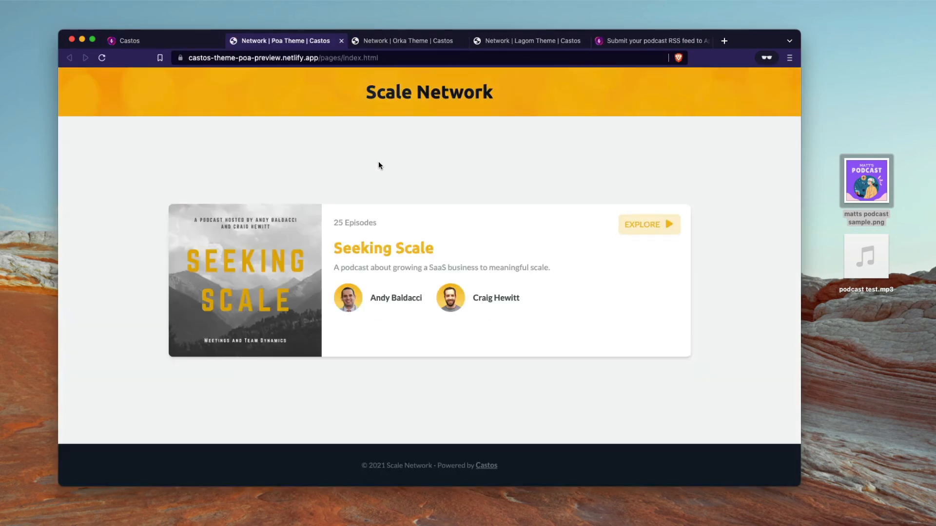
click(180, 42)
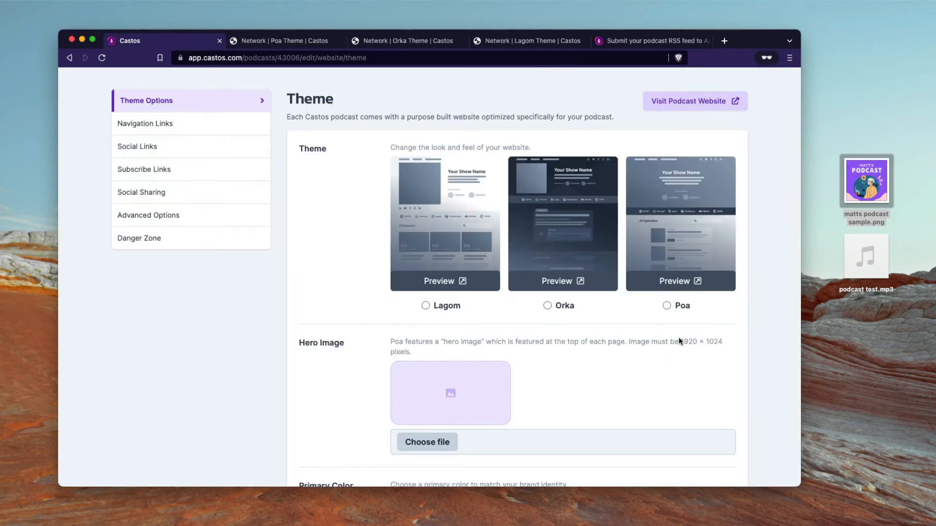
Step: Select the Poa theme and set its primary colour to purple 5655B5
click(667, 307)
scroll(557, 368, down, 2)
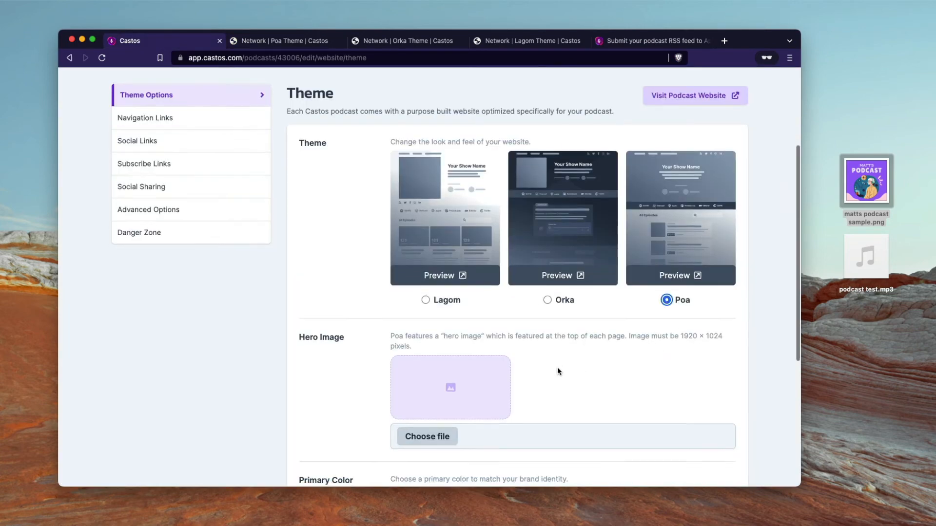
scroll(559, 373, down, 2)
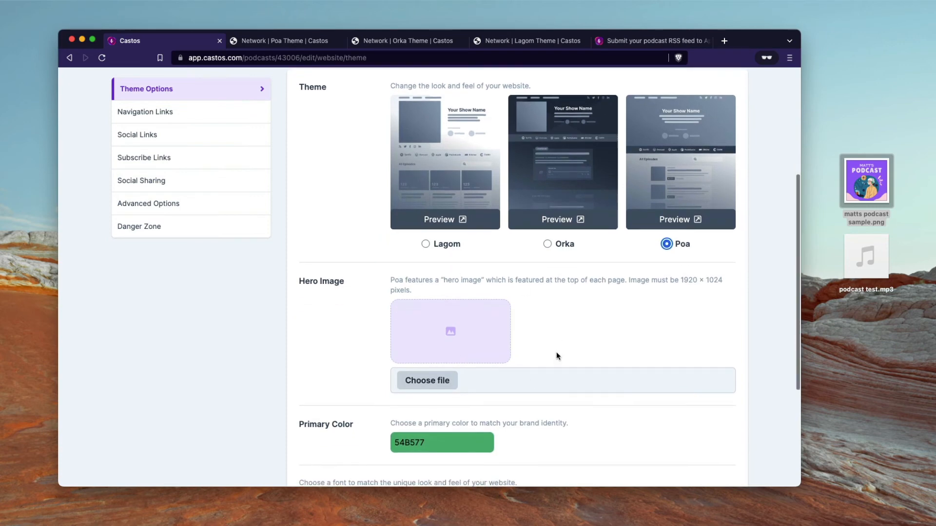
scroll(659, 296, down, 4)
click(467, 338)
mouse_move(461, 373)
mouse_down()
mouse_move(453, 376)
mouse_move(473, 369)
mouse_move(458, 377)
mouse_up()
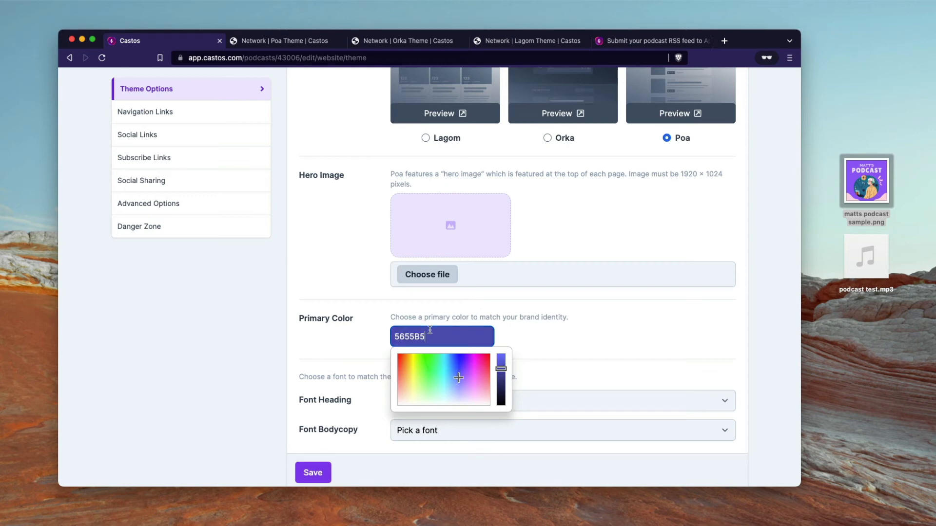
click(549, 336)
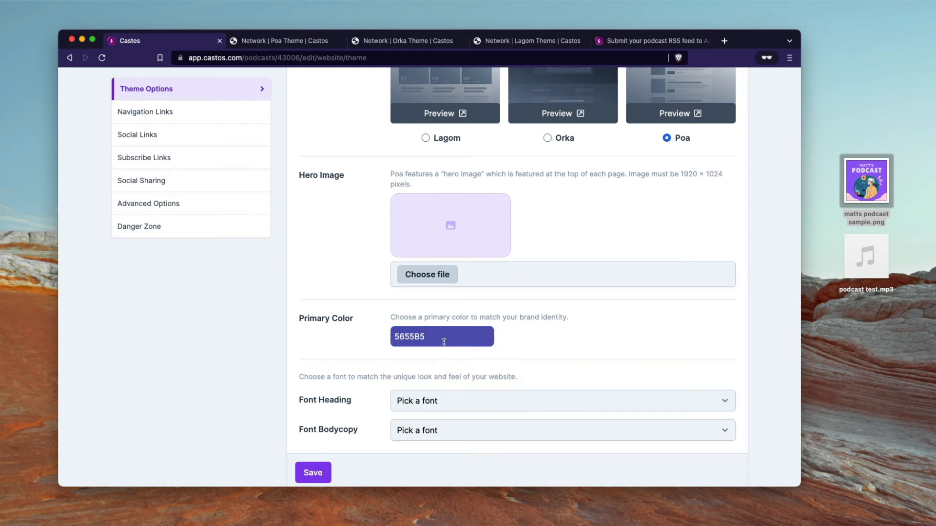
Step: Look over the body and heading font options unchanged, then save the website settings
scroll(374, 367, down, 3)
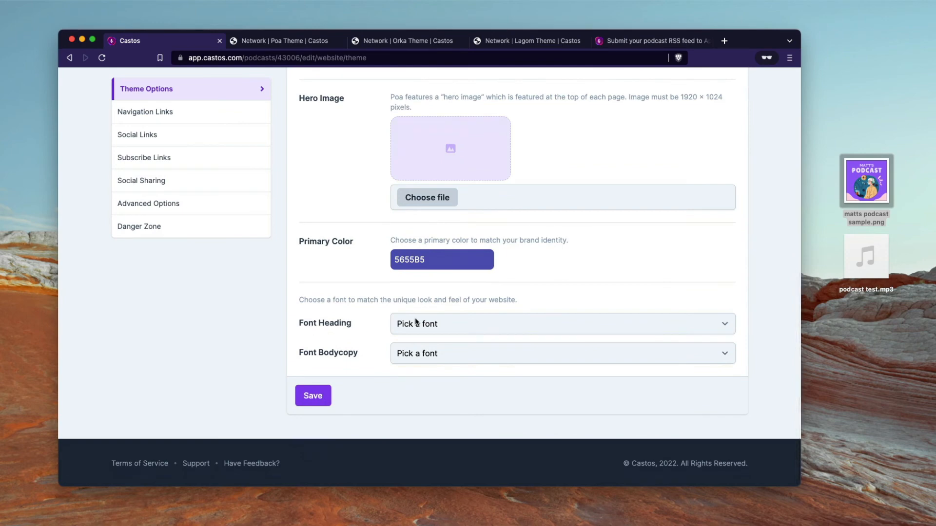
click(415, 349)
click(430, 331)
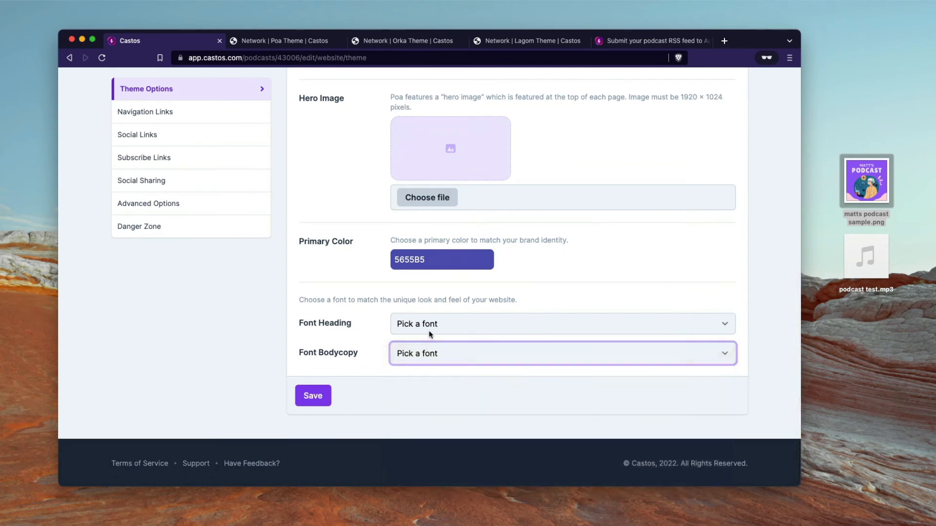
click(438, 328)
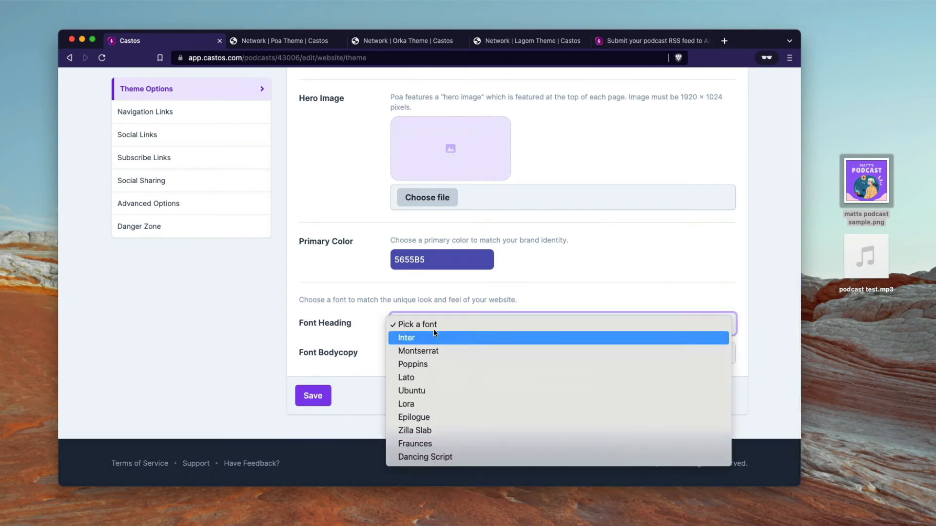
click(356, 309)
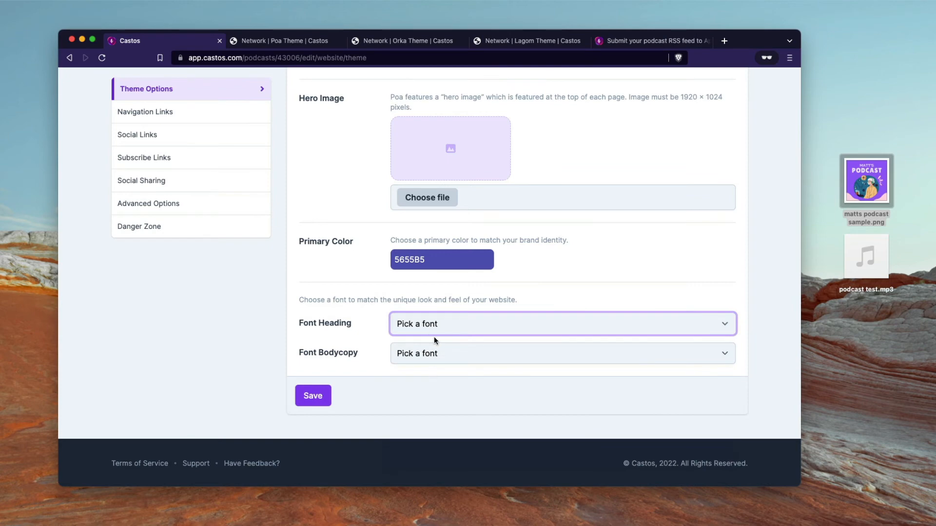
scroll(434, 339, up, 3)
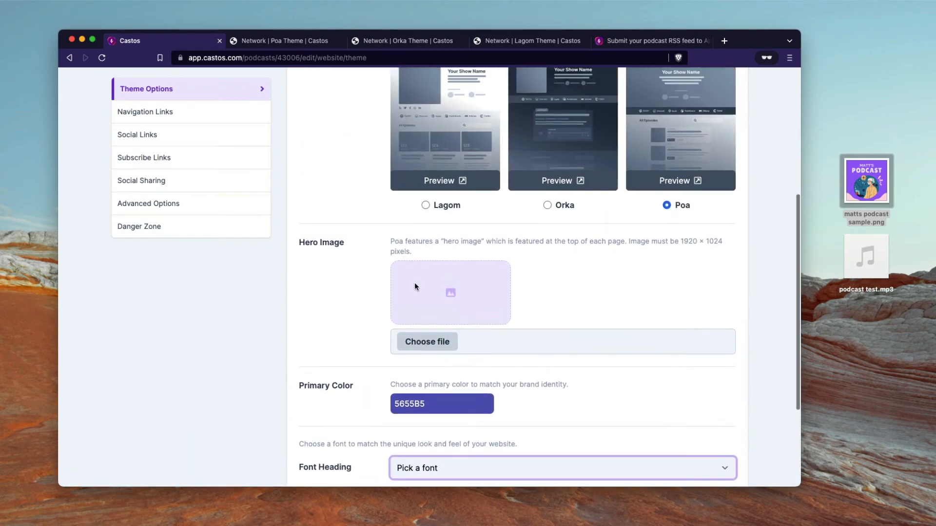
scroll(463, 301, up, 1)
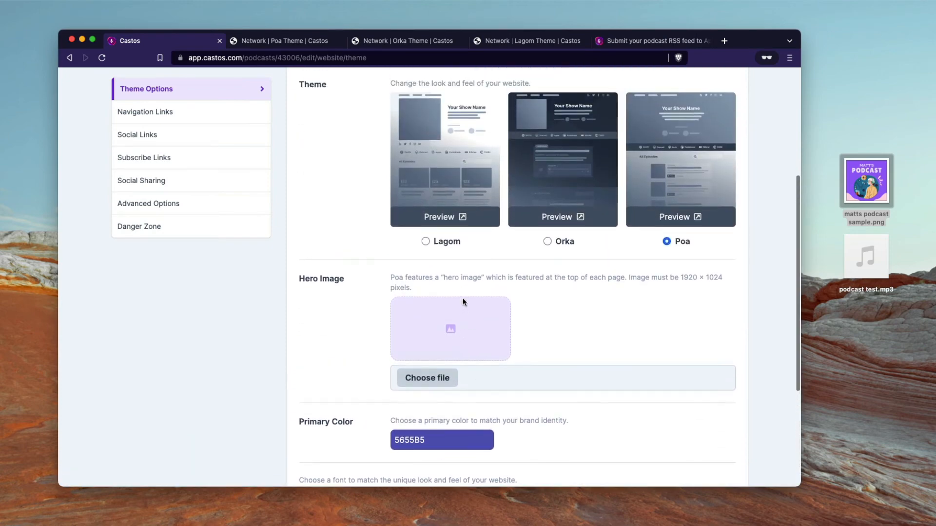
scroll(463, 299, down, 4)
scroll(422, 373, down, 1)
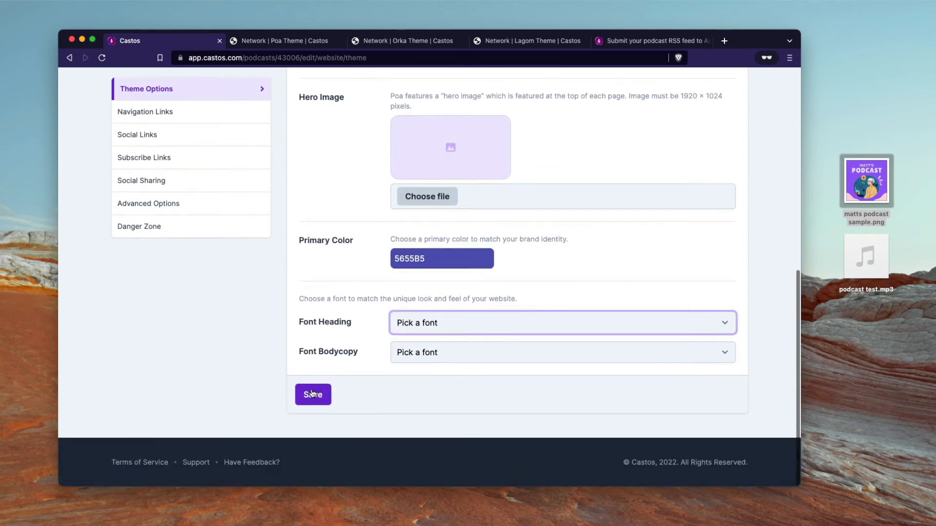
click(312, 392)
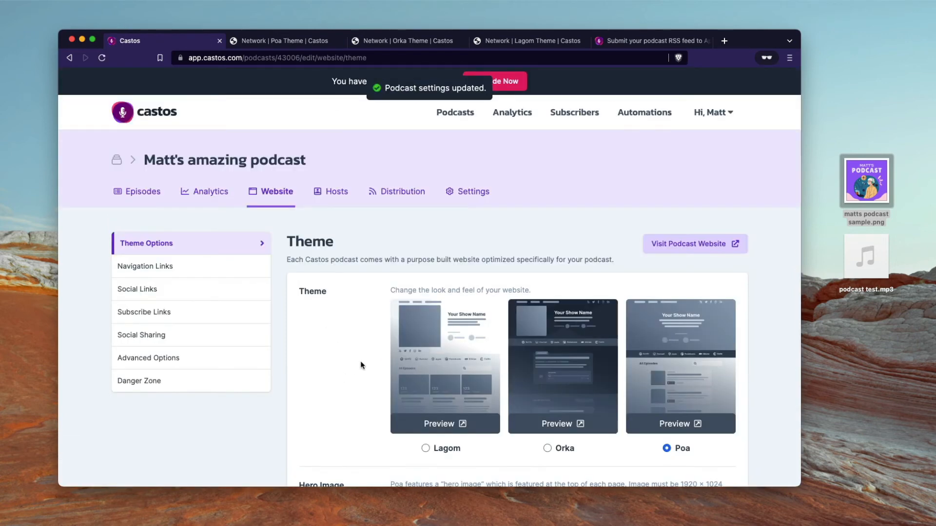
scroll(493, 278, down, 1)
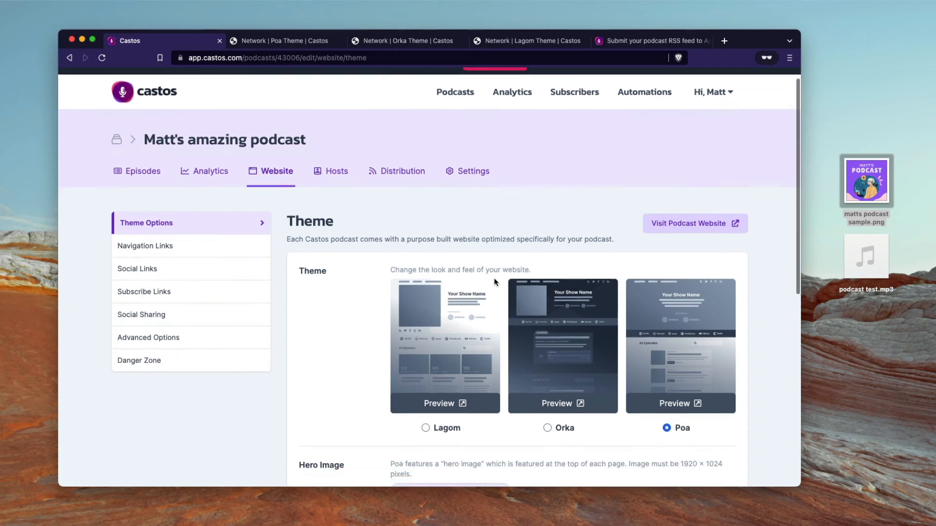
click(701, 204)
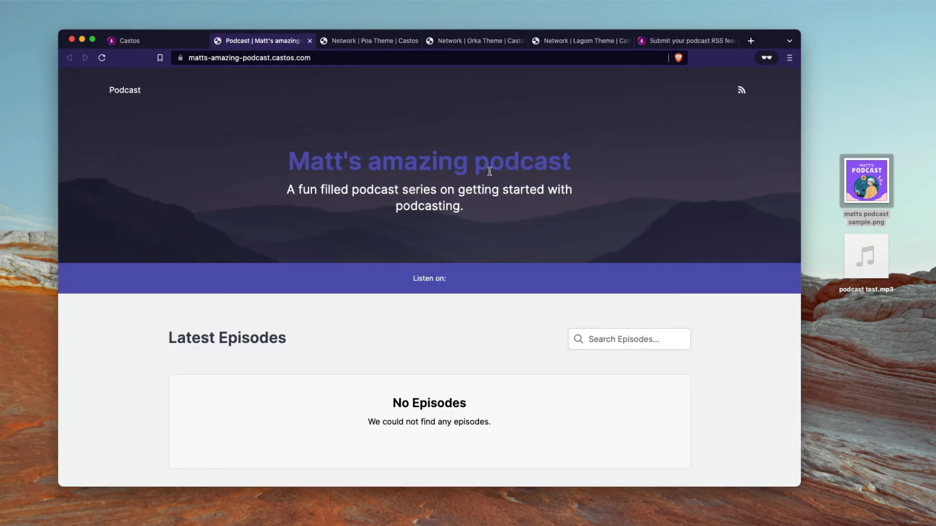
scroll(507, 195, down, 3)
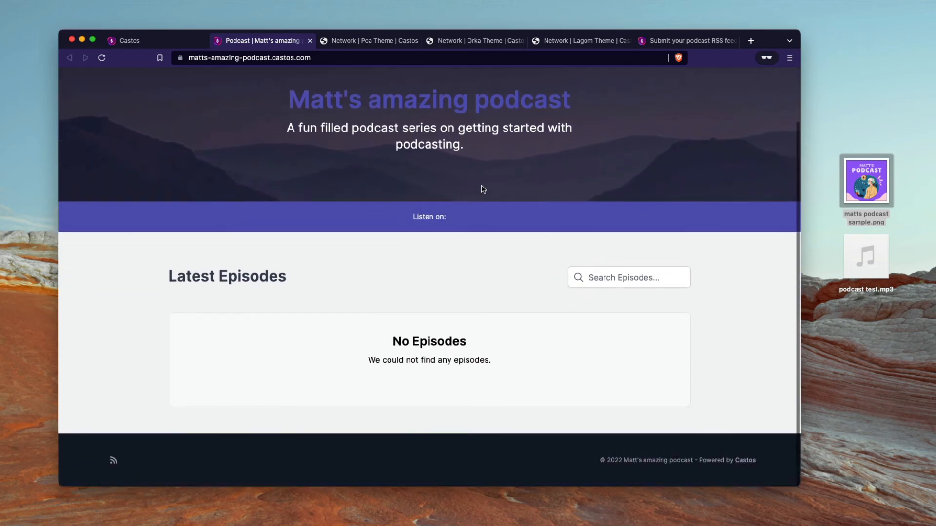
scroll(482, 188, up, 3)
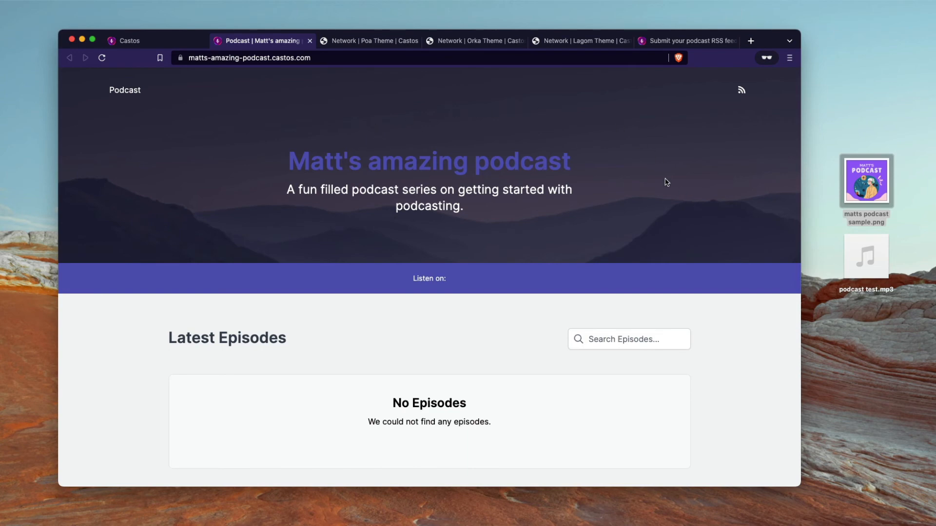
click(167, 40)
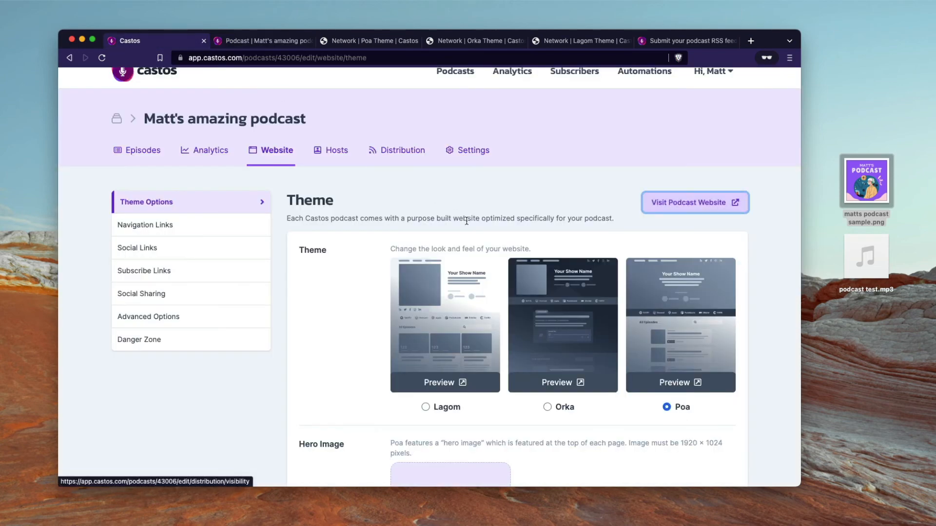
scroll(445, 265, down, 1)
scroll(445, 265, down, 2)
Step: Review the website's Navigation Links and Social Links settings
click(216, 157)
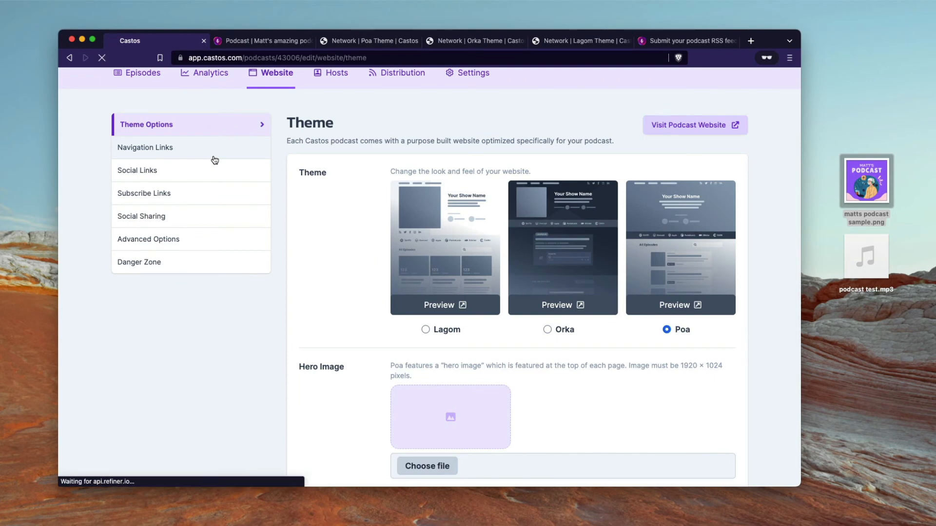
scroll(320, 335, down, 5)
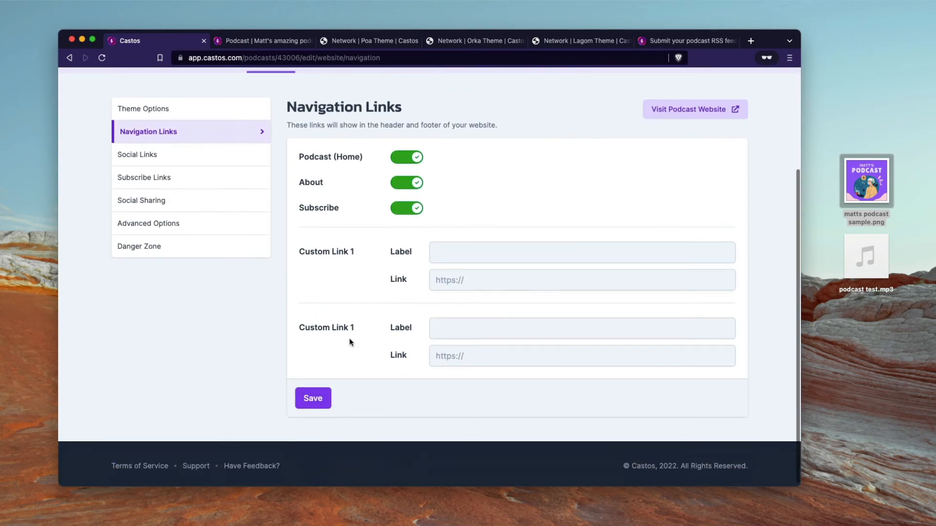
click(197, 157)
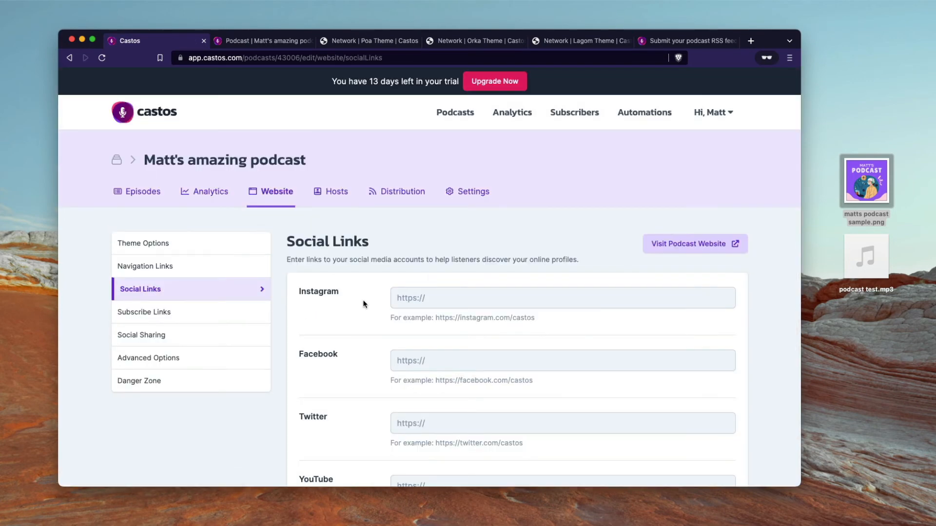
scroll(380, 273, down, 1)
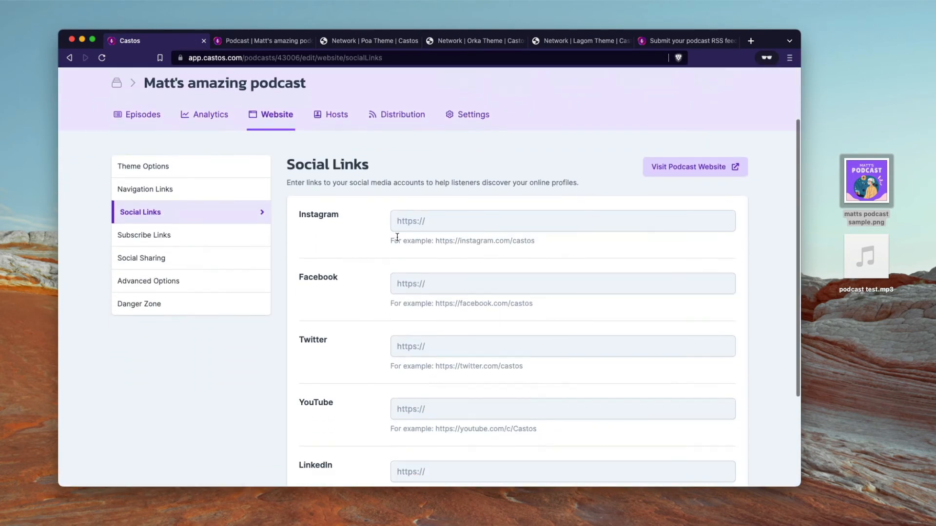
Step: Review the Subscribe Links page's Spotify, Apple Podcasts, Amazon and Stitcher fields
click(200, 236)
scroll(411, 303, down, 5)
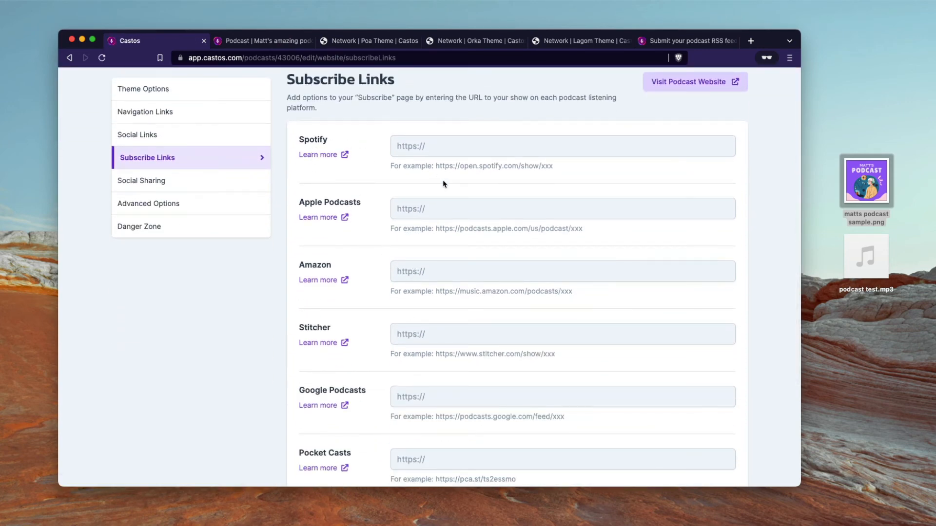
click(444, 150)
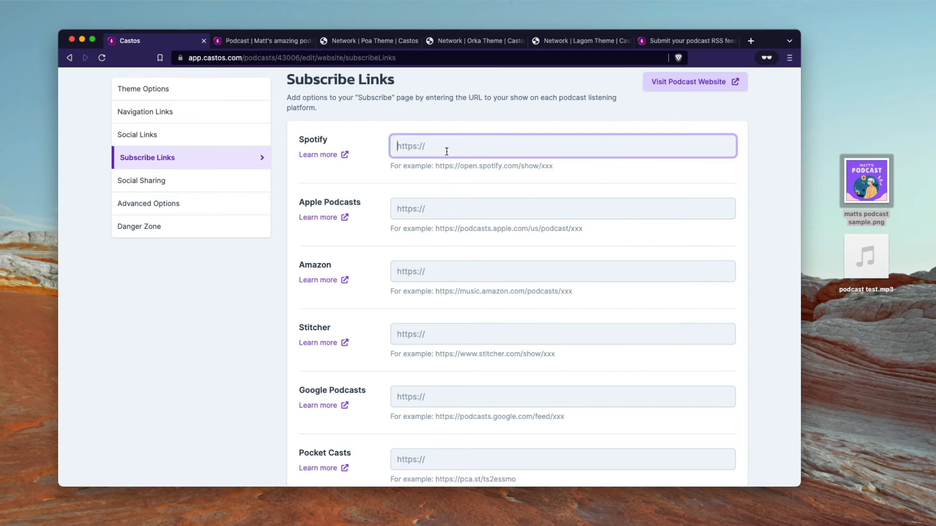
click(440, 205)
click(434, 271)
click(433, 333)
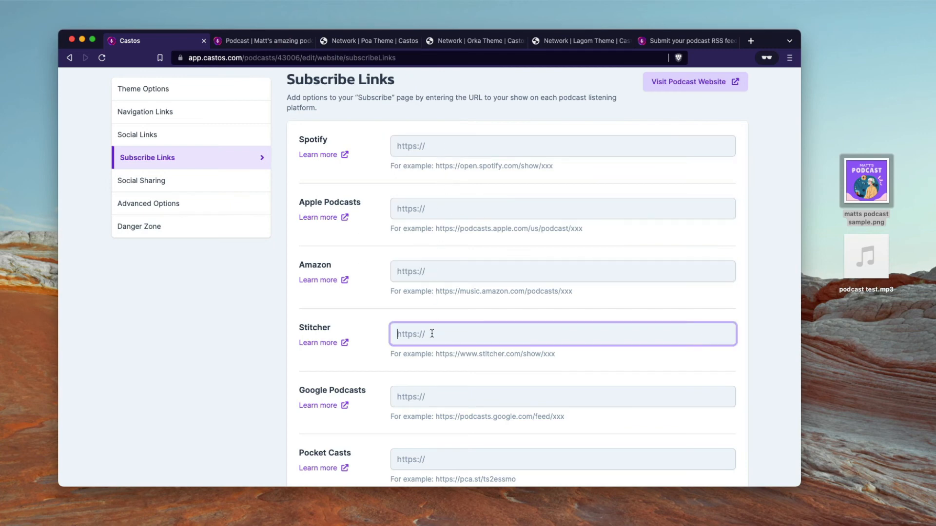
scroll(433, 335, down, 1)
scroll(432, 338, up, 1)
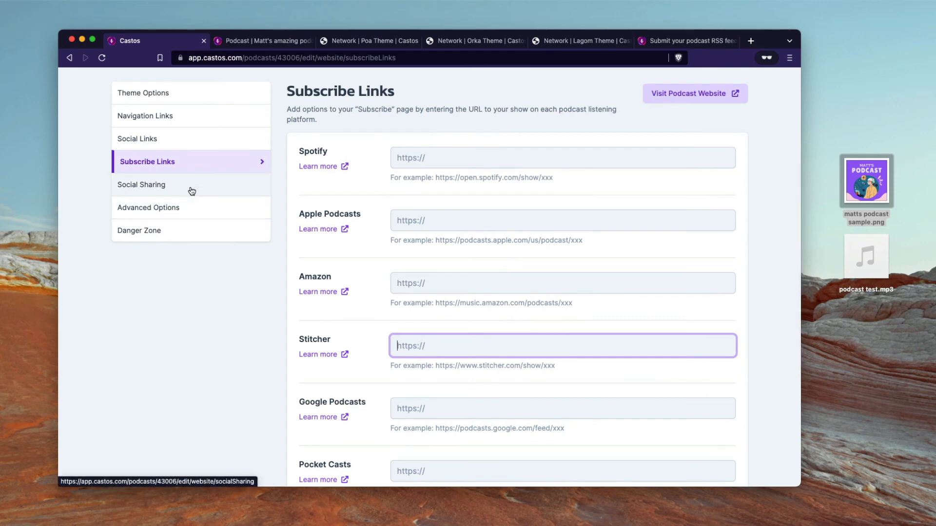
Step: Bring up Social Sharing and inspect the empty Open Graph description field
click(187, 186)
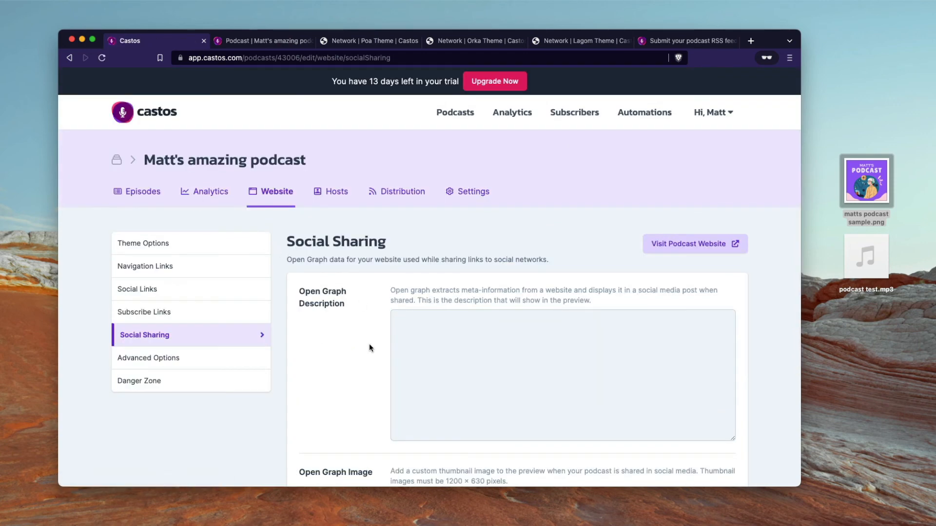
scroll(370, 345, down, 2)
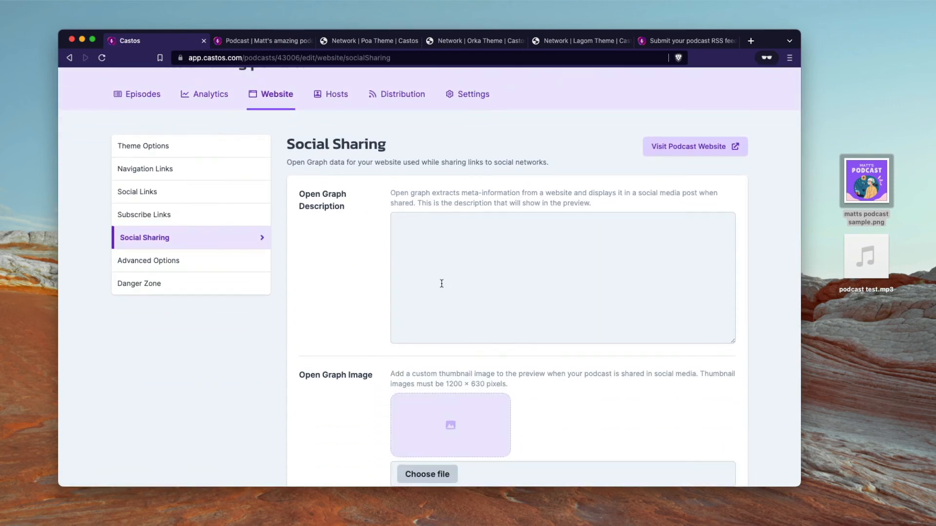
scroll(433, 374, down, 1)
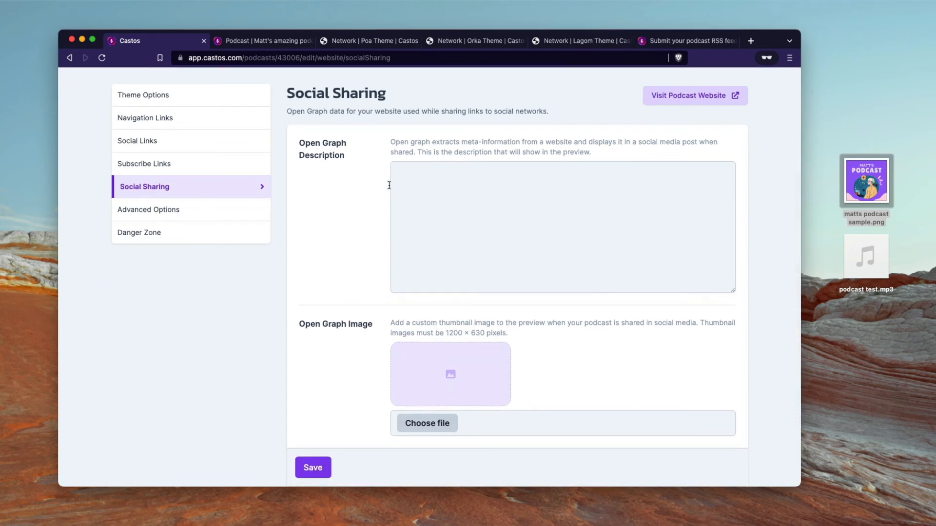
click(434, 205)
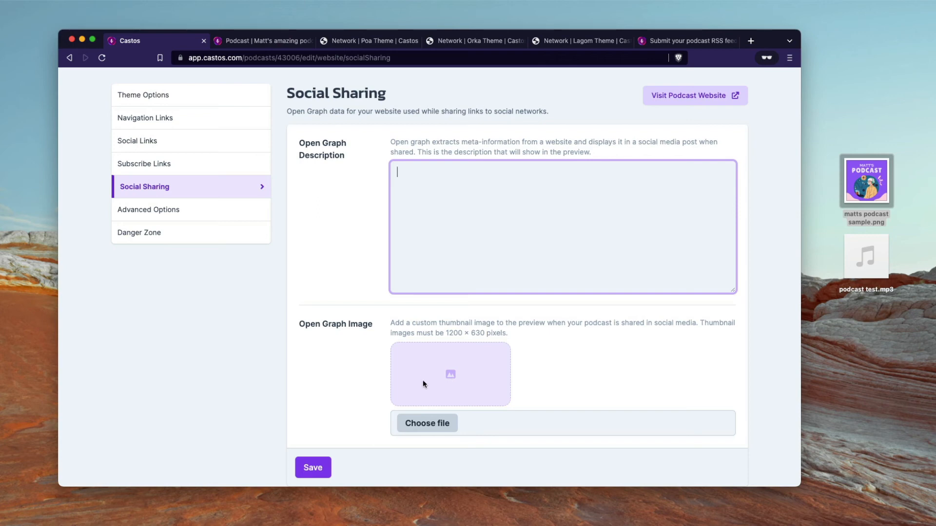
Step: Check the Google Analytics, favicon and Custom Domain fields, dismissing the domain suggestion so it stays empty
click(205, 216)
scroll(394, 355, down, 2)
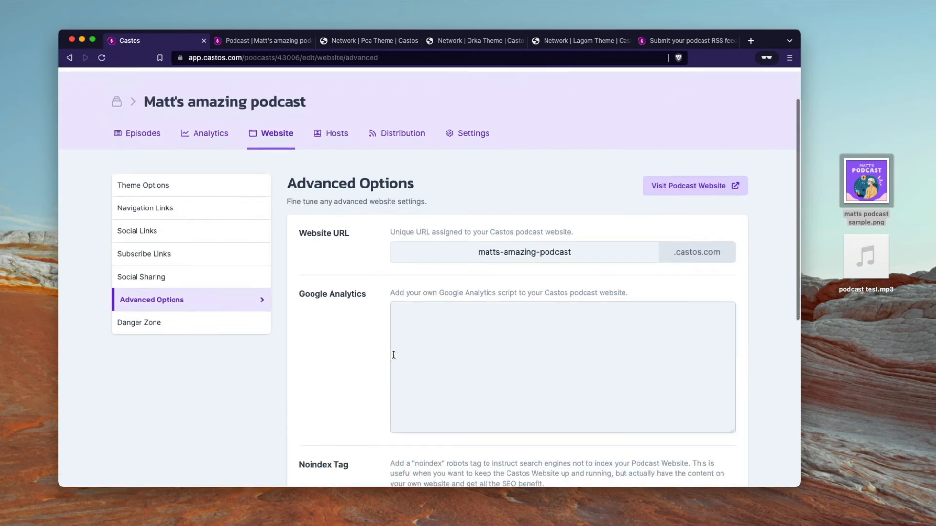
scroll(372, 368, down, 3)
click(459, 288)
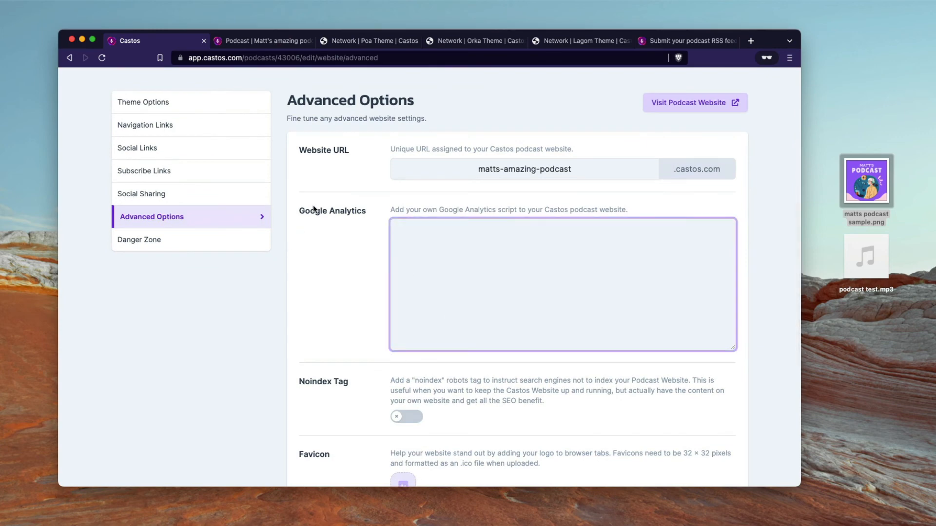
scroll(368, 270, down, 5)
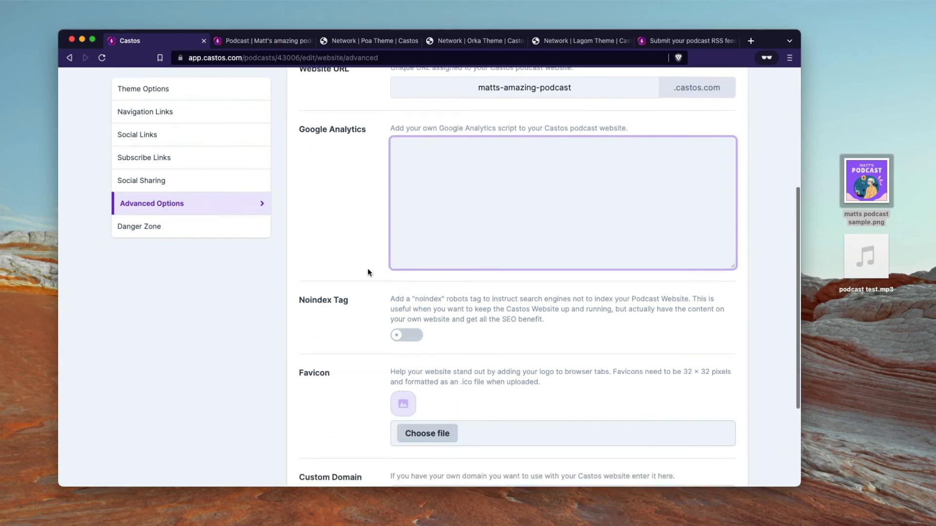
click(418, 395)
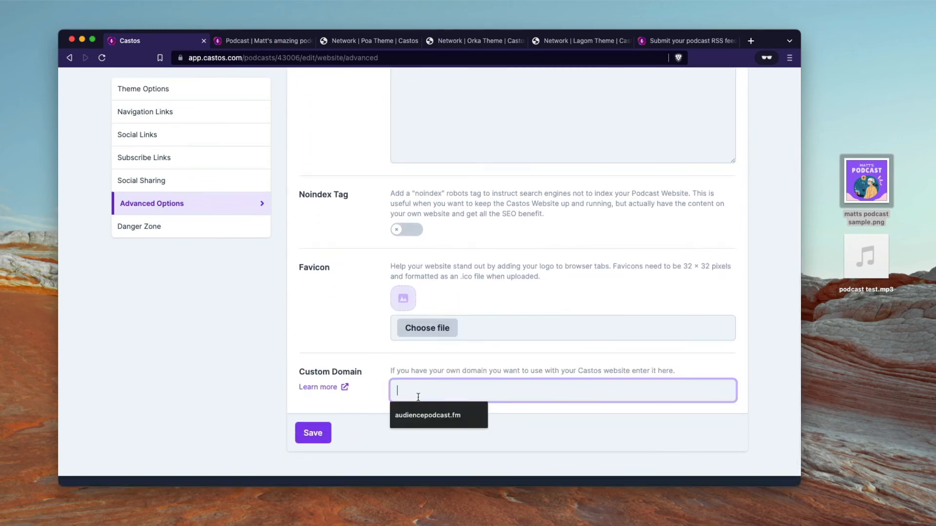
click(377, 375)
scroll(380, 379, down, 2)
click(393, 350)
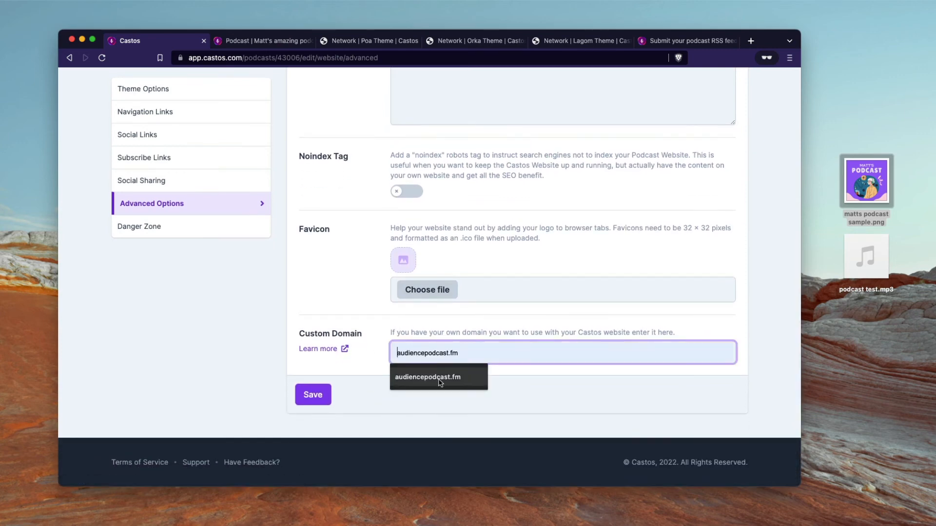
click(430, 328)
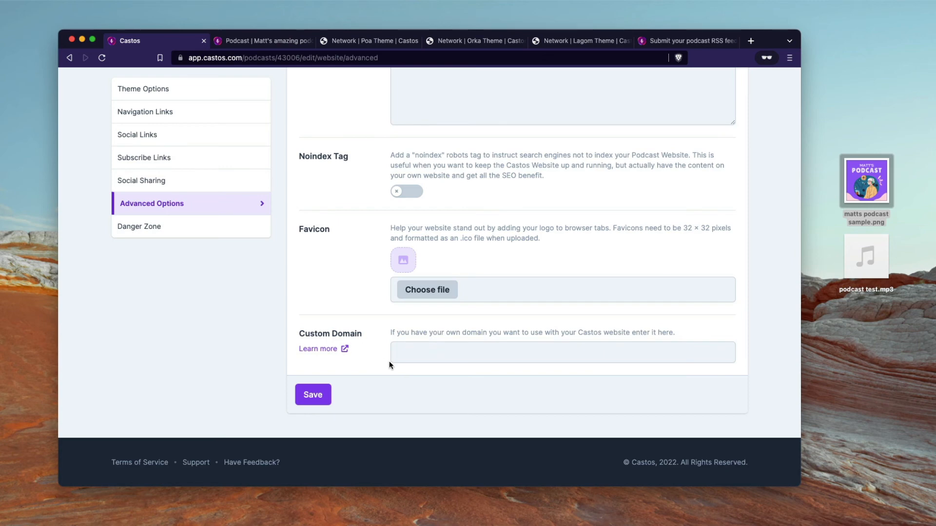
Step: Load audiencepodcast.fm in a new private tab and scroll through its episodes
key(super+t)
text(audi)
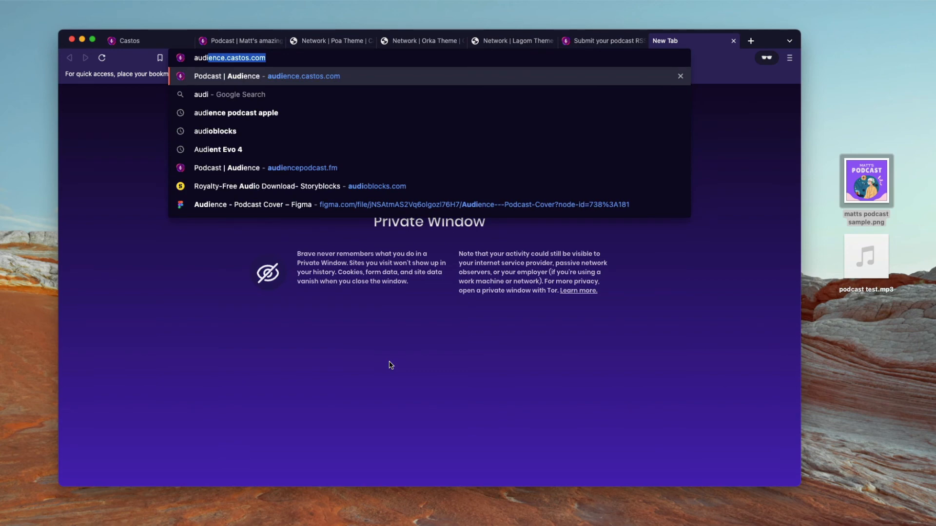
text(encepod)
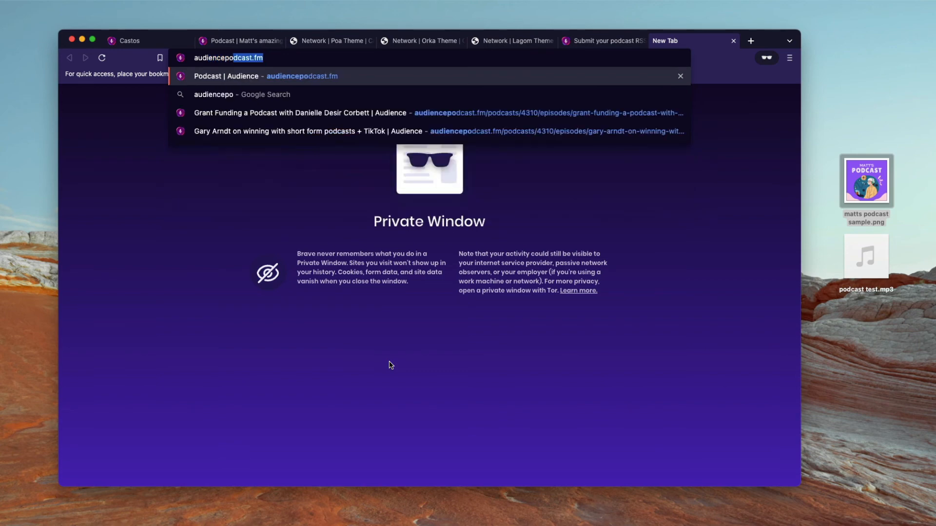
key(Return)
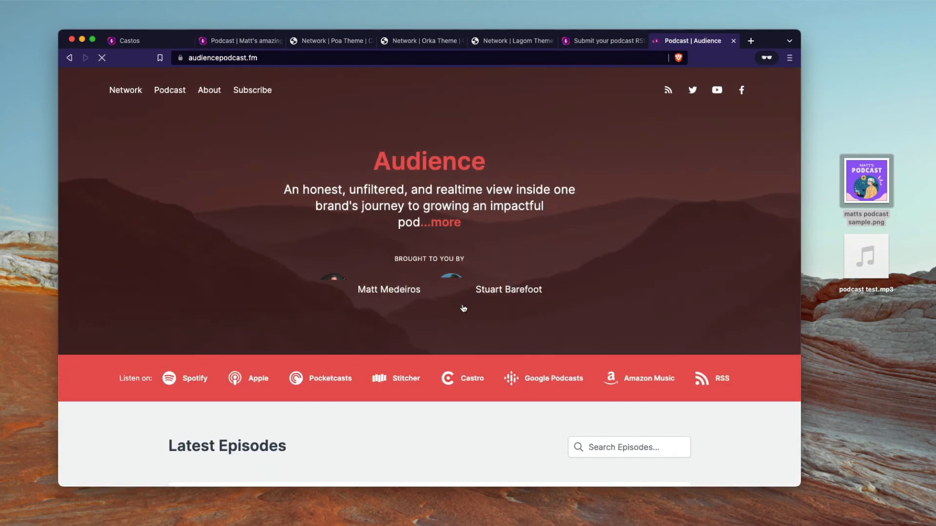
scroll(461, 303, down, 5)
scroll(462, 305, down, 10)
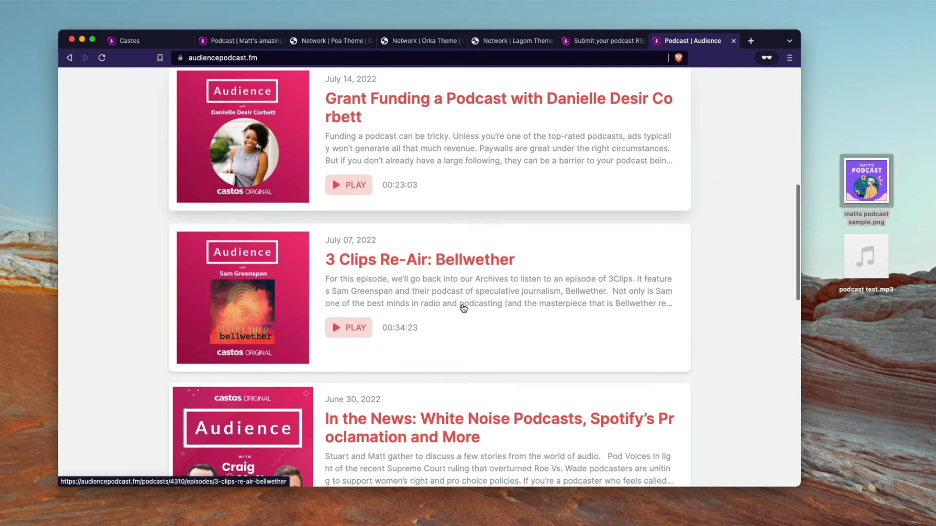
scroll(463, 308, up, 15)
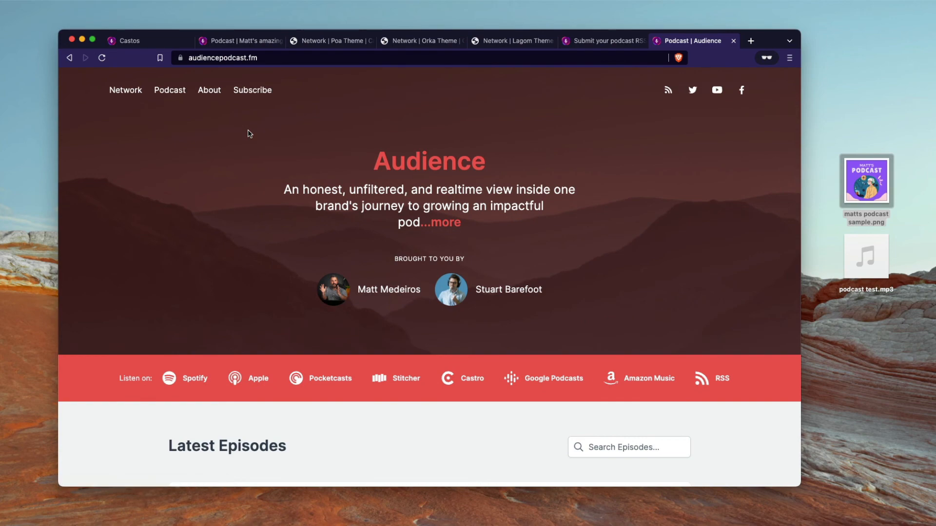
Step: Compare it with Matt's amazing podcast site, then return to Castos Advanced Options
click(233, 42)
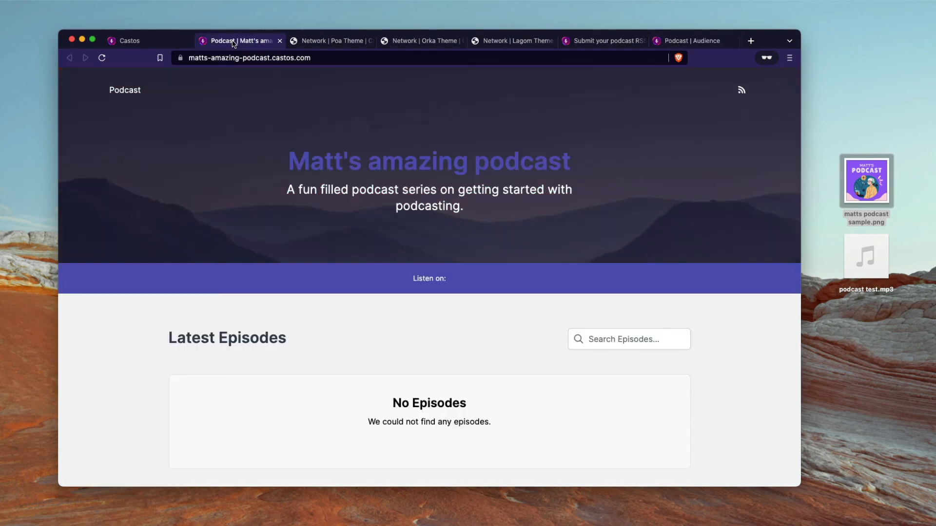
click(128, 42)
scroll(208, 259, up, 5)
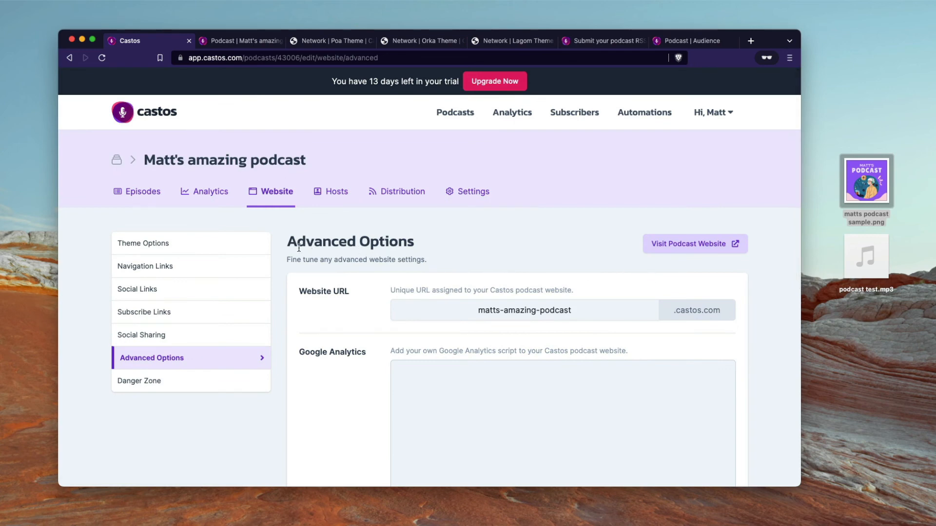
Step: Show the Episodes list with Episode 1 scheduled 07/18/2022 beside the 7/8 checklist
click(139, 194)
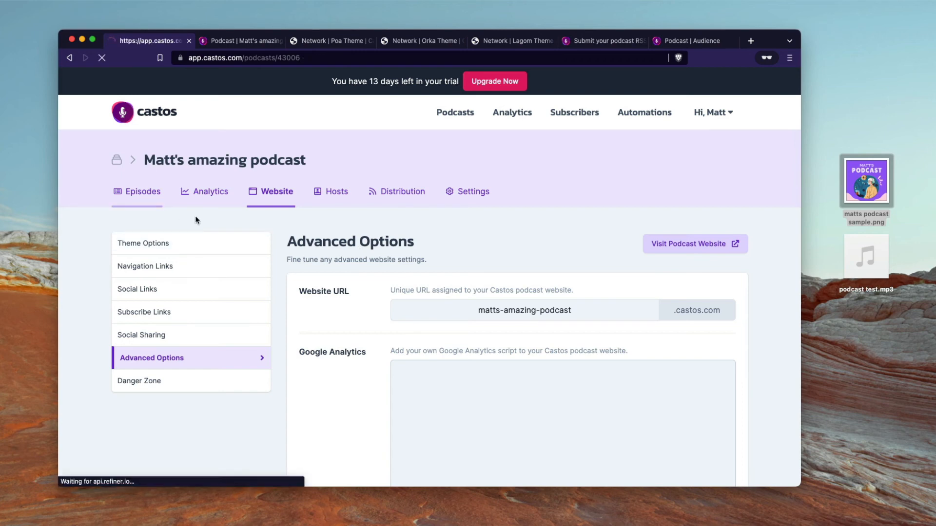
scroll(332, 296, down, 3)
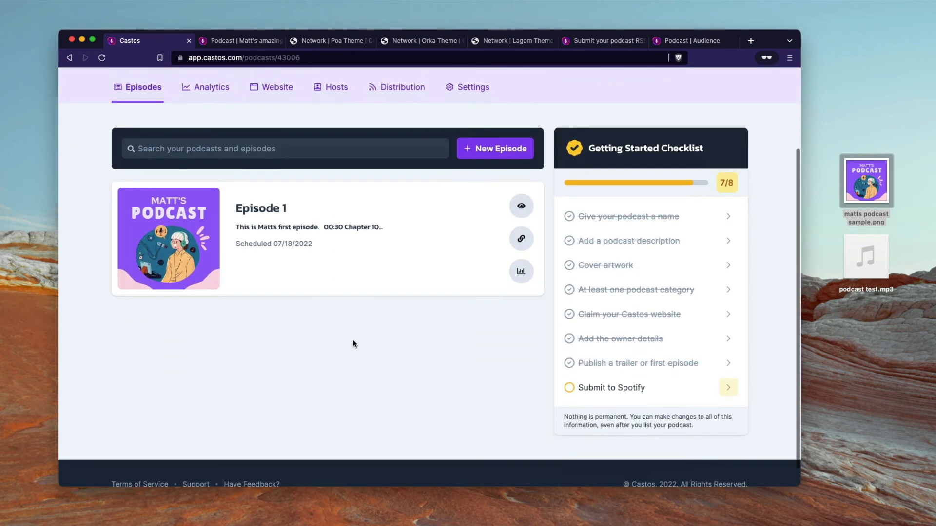
scroll(367, 370, up, 3)
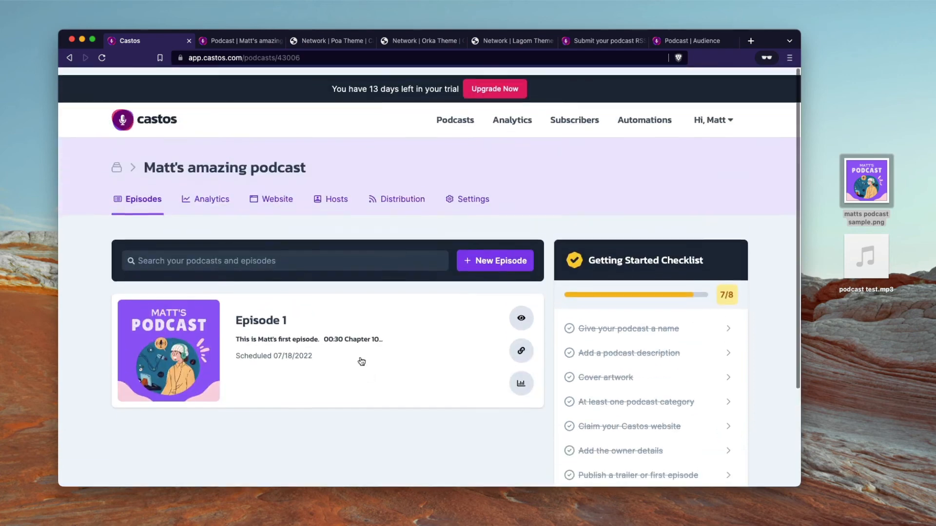
scroll(361, 361, down, 1)
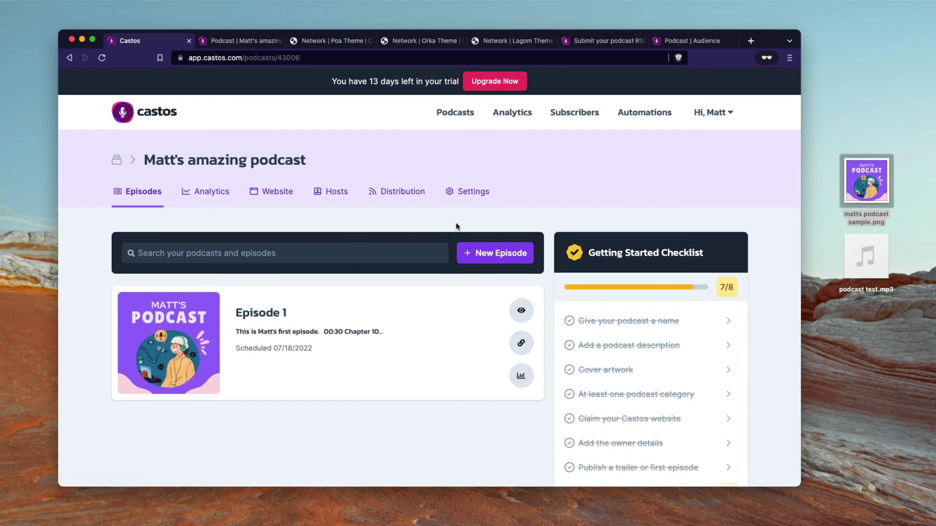
Step: Open a new host form on Host Profiles, close it unsaved, and view the Audience site tab
click(332, 200)
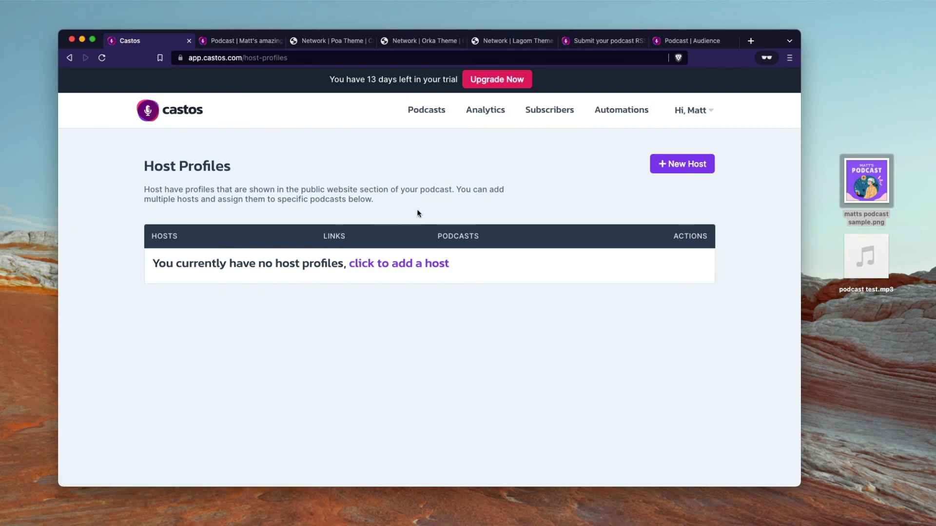
click(418, 266)
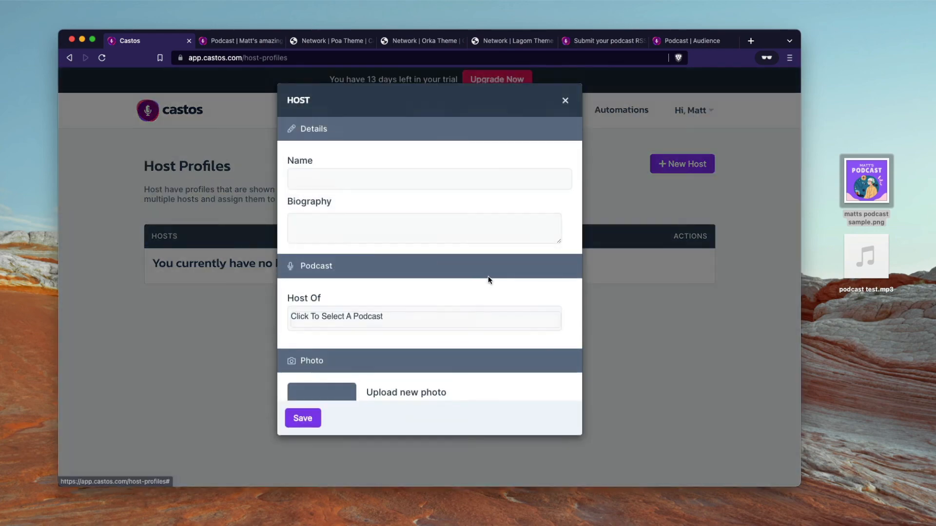
scroll(484, 304, down, 10)
scroll(485, 302, up, 10)
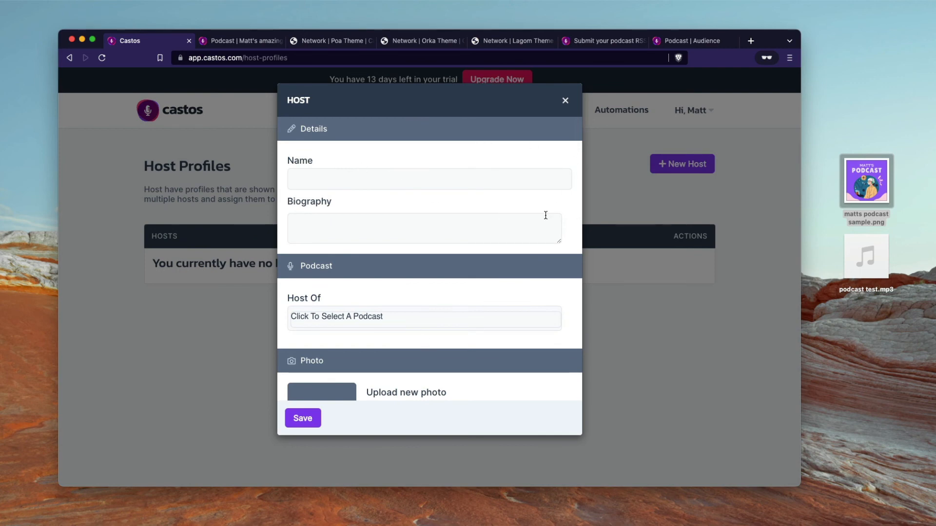
scroll(407, 204, down, 5)
scroll(483, 381, down, 3)
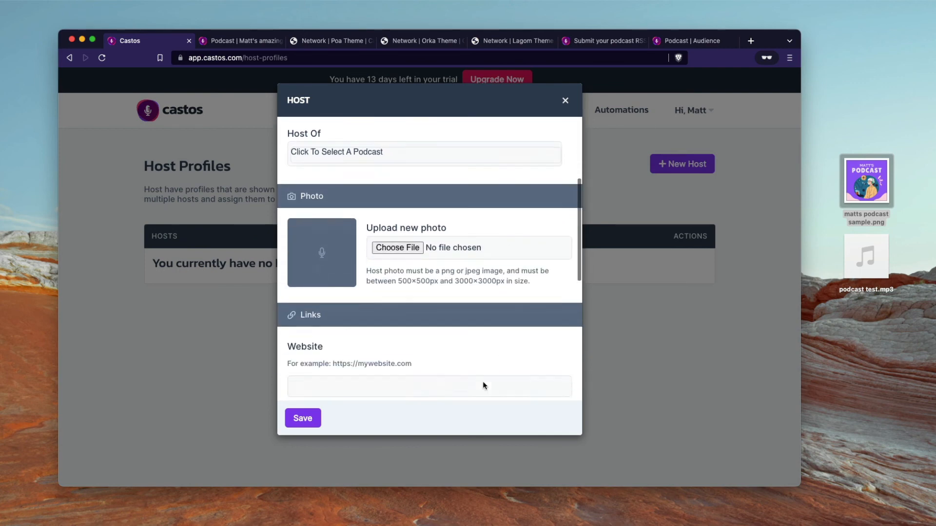
click(565, 101)
click(685, 41)
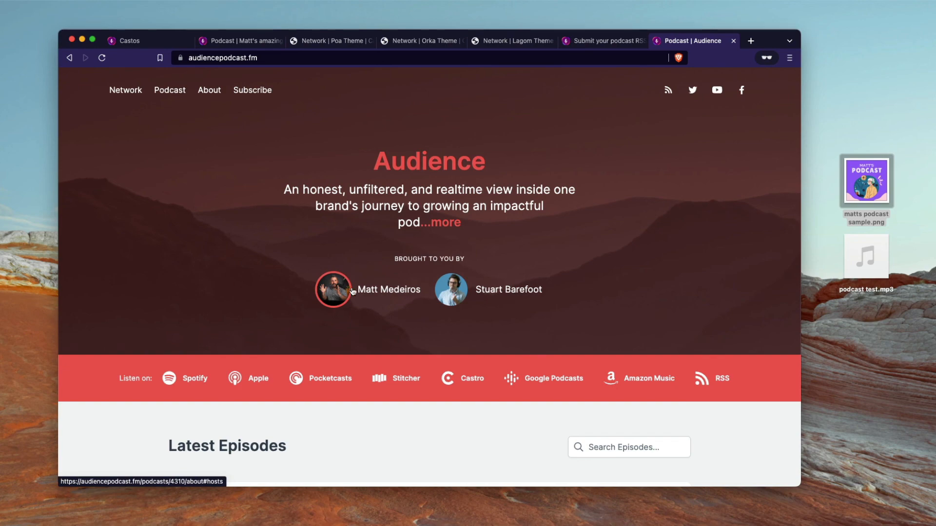
Step: Read the Audience site's host bios, then check Matt's site and return to Host Profiles
click(446, 298)
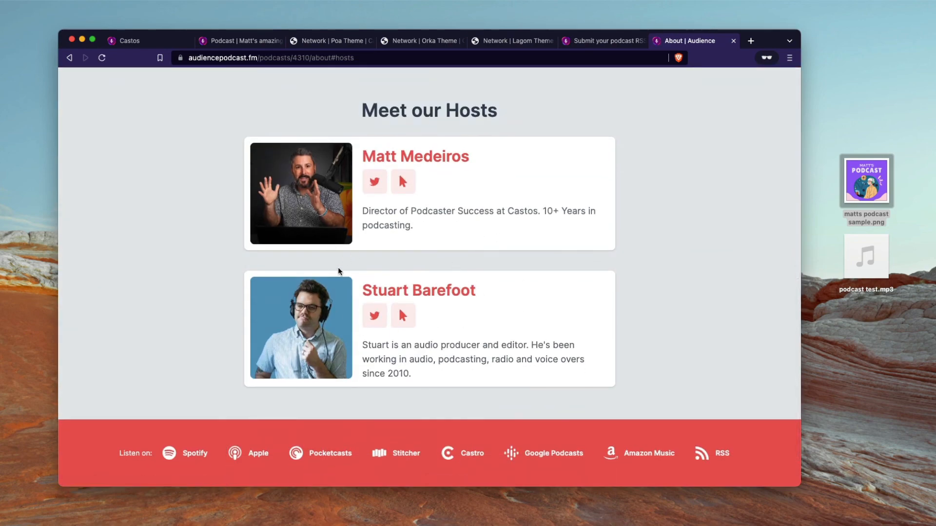
scroll(413, 330, up, 2)
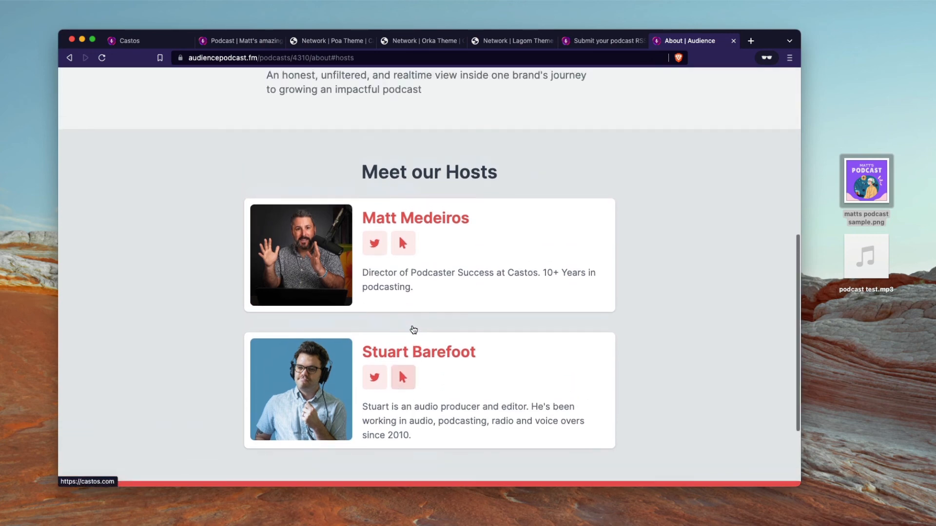
scroll(413, 330, down, 1)
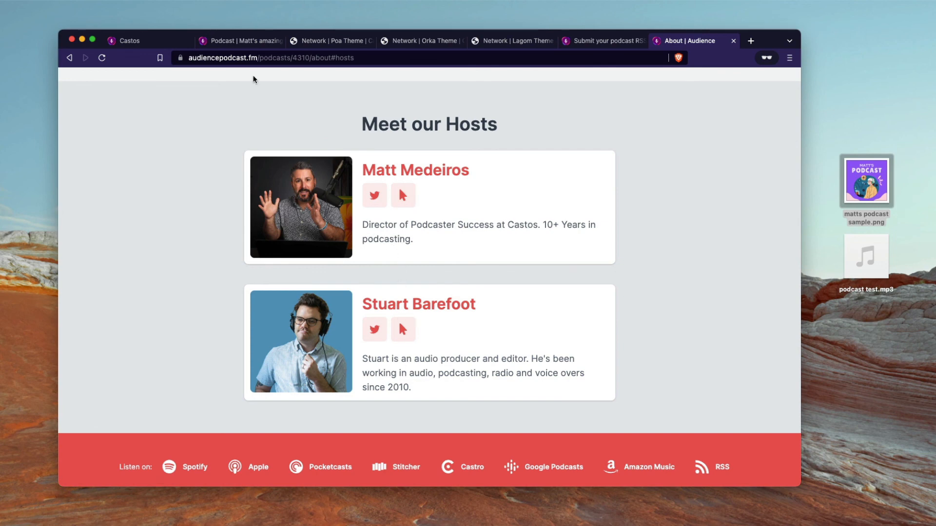
click(257, 40)
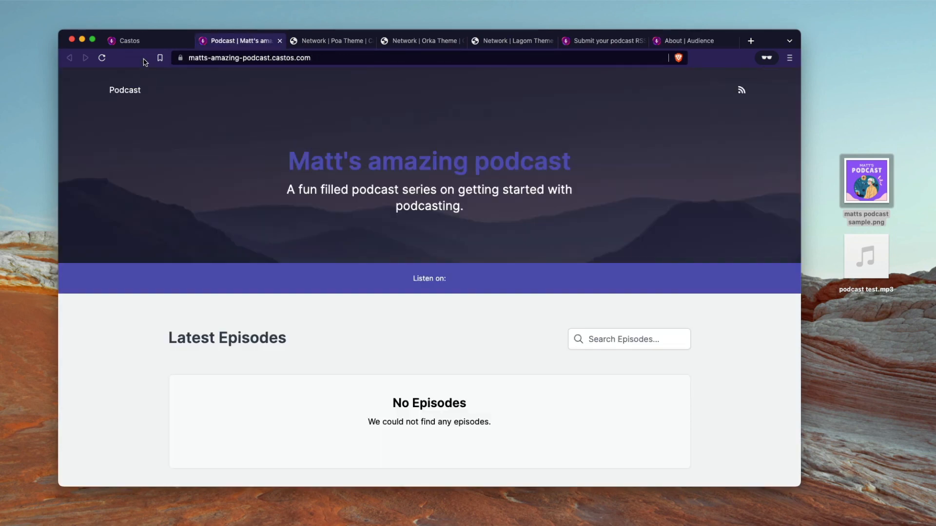
click(143, 41)
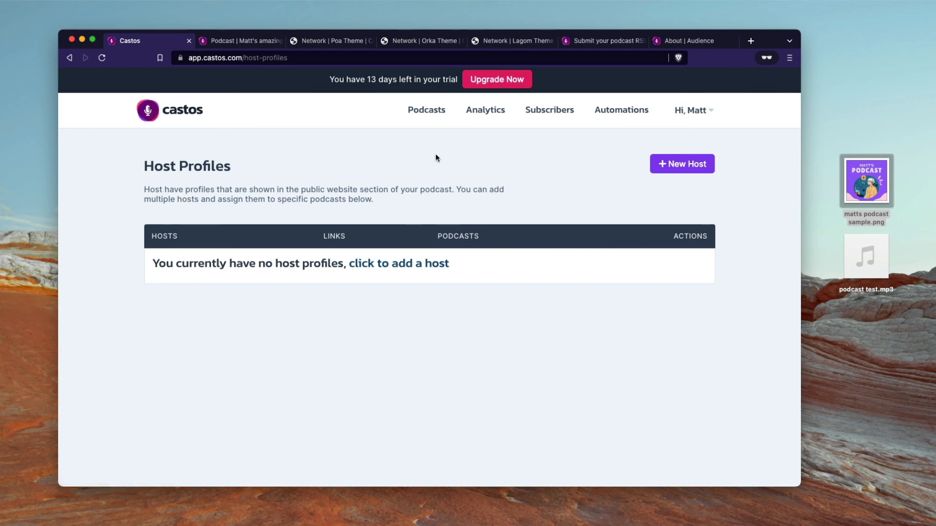
Step: Return to the Podcasts dashboard listing Matt's amazing podcast with 1 published episode
click(432, 112)
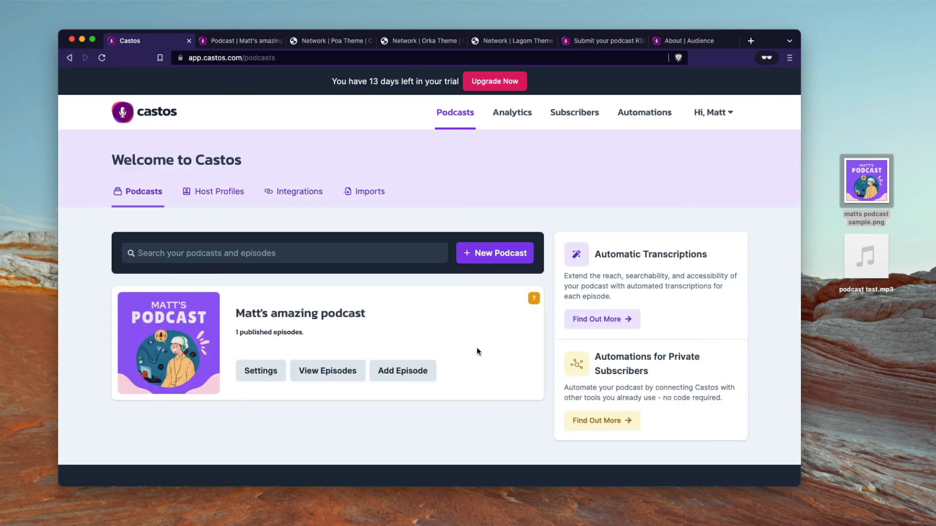
scroll(477, 351, down, 1)
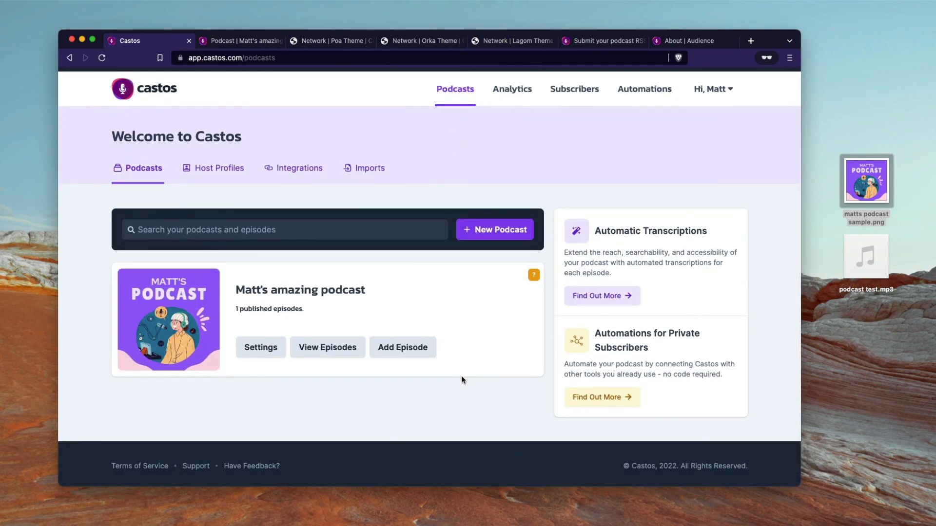
scroll(462, 380, up, 1)
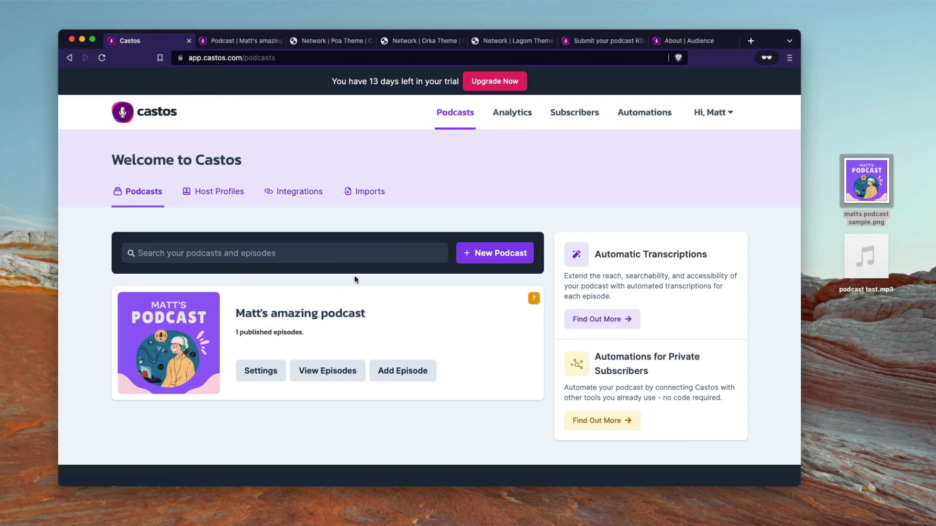
Step: Open Matt's amazing podcast settings and look over Feed Details and Podcast Overview
click(340, 310)
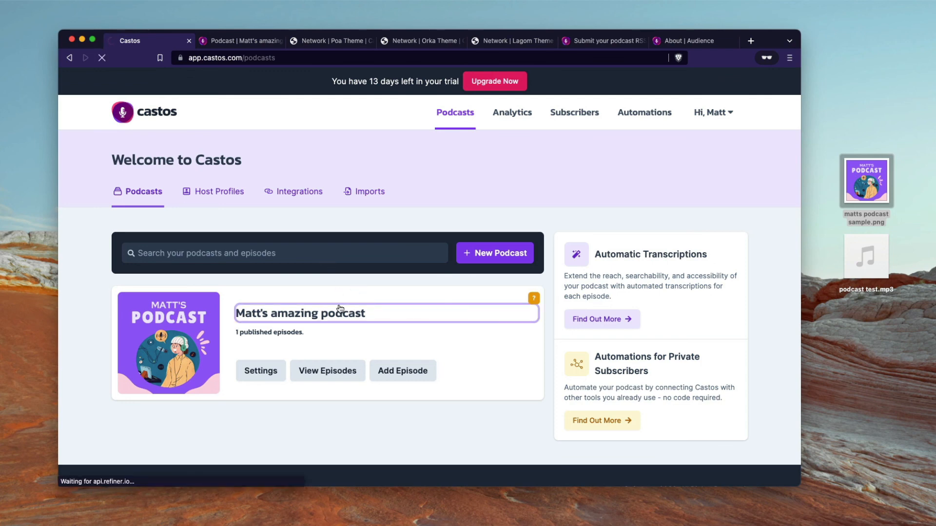
click(461, 193)
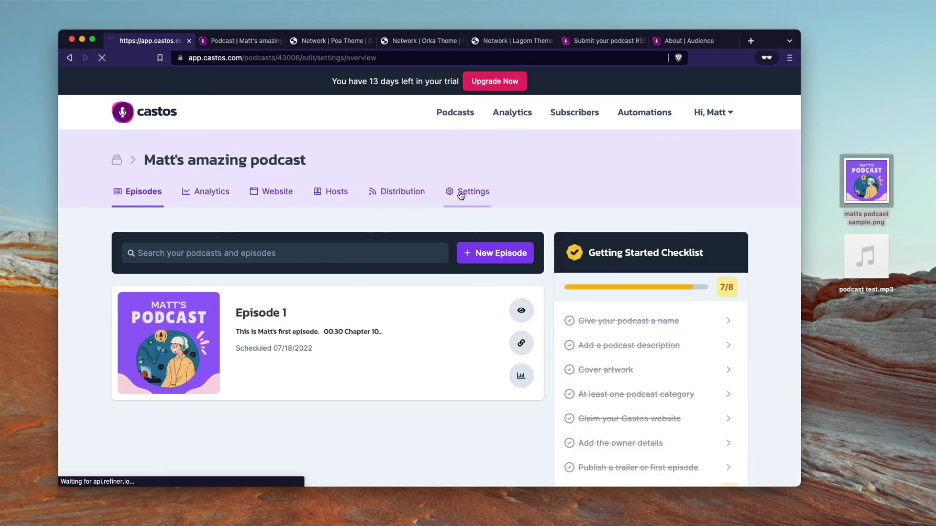
click(214, 274)
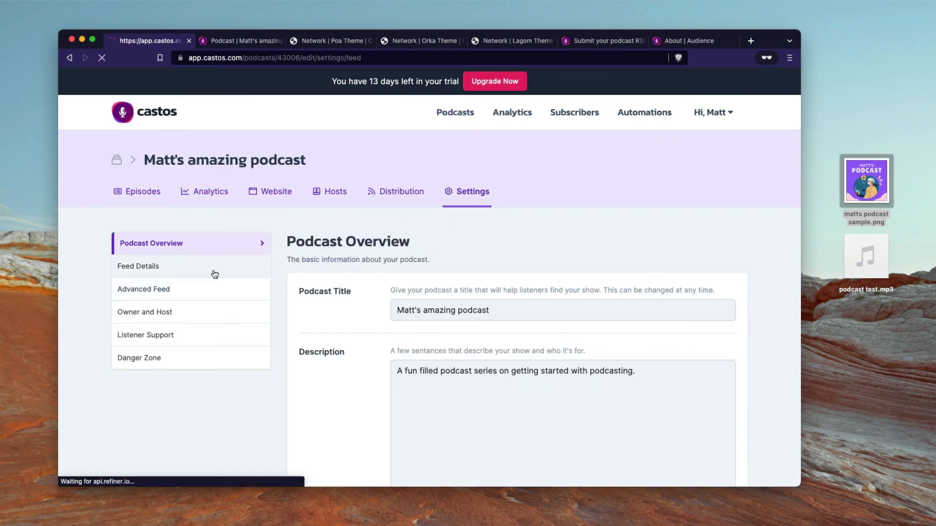
click(210, 251)
scroll(393, 335, down, 1)
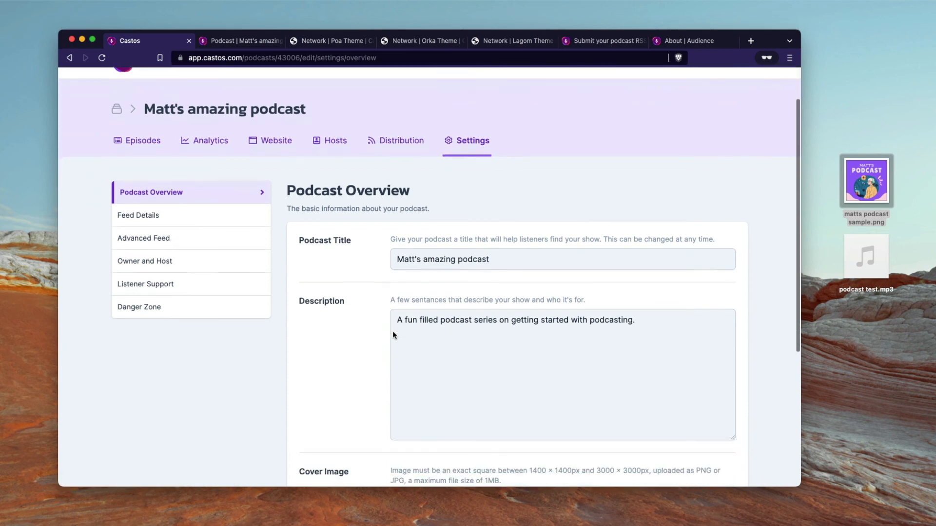
scroll(438, 371, down, 5)
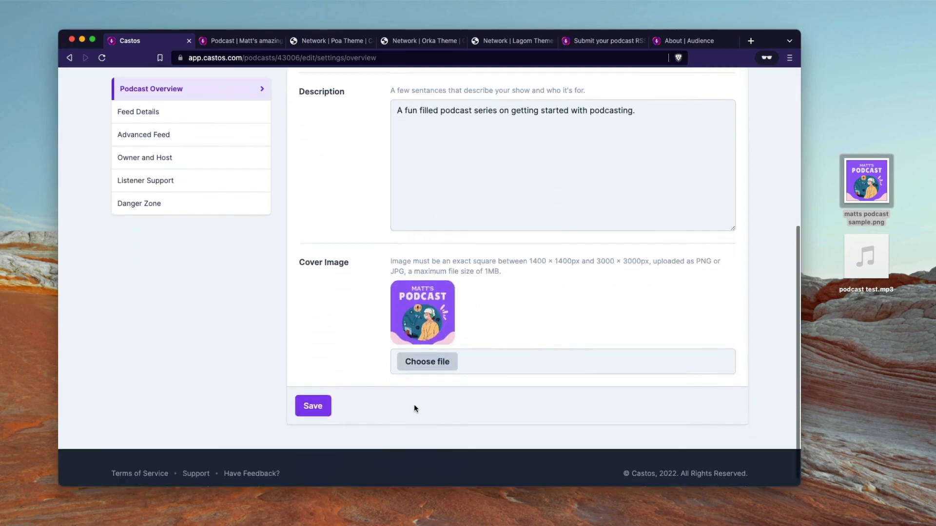
scroll(382, 295, up, 5)
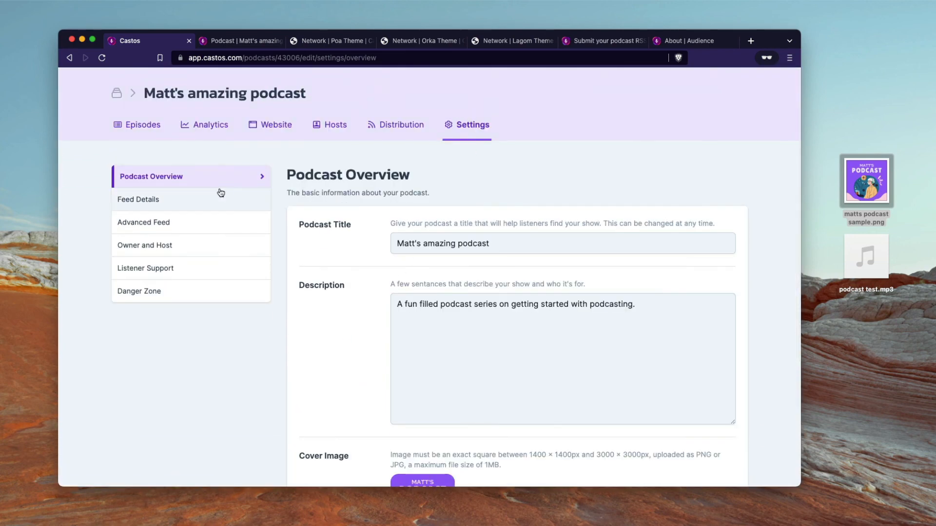
Step: Review the feed categories, country and Advanced Feed settings, ending on empty Listener Support fields
click(211, 194)
scroll(370, 278, down, 5)
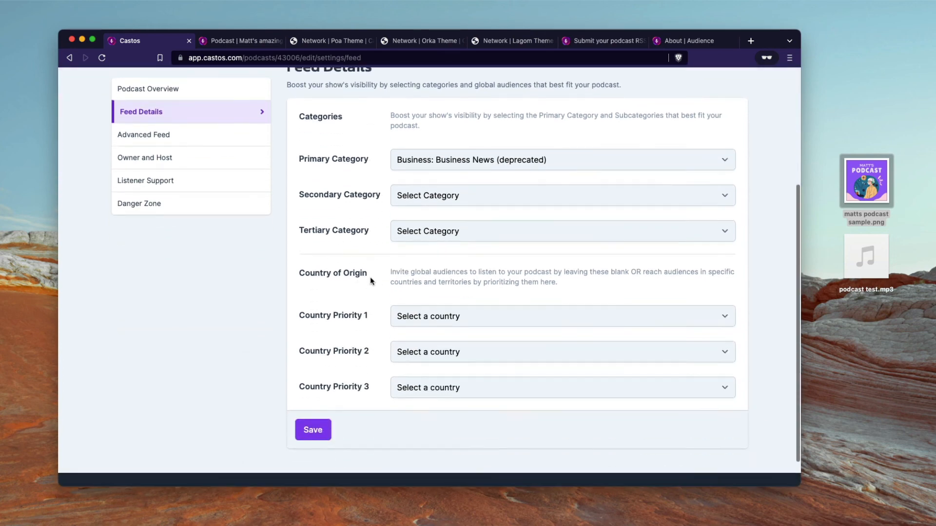
scroll(371, 279, up, 5)
click(190, 268)
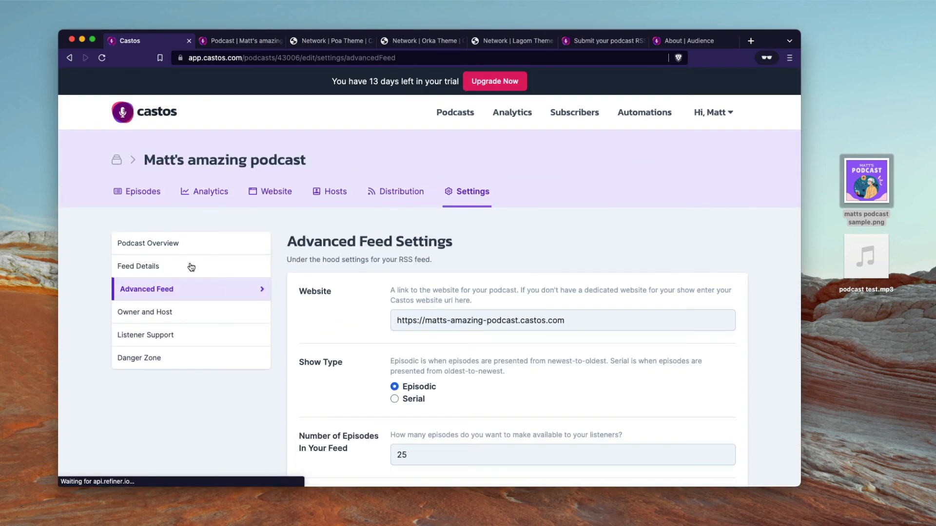
scroll(340, 323, down, 5)
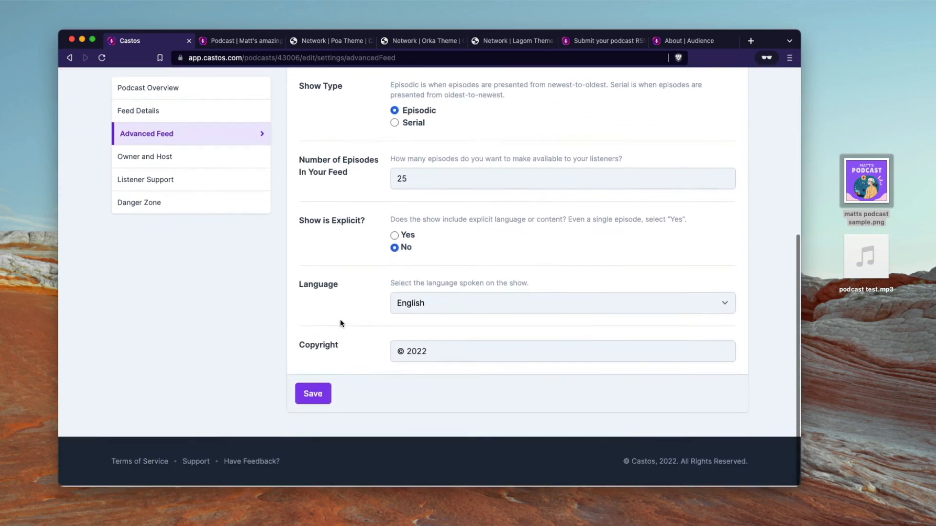
scroll(341, 323, up, 5)
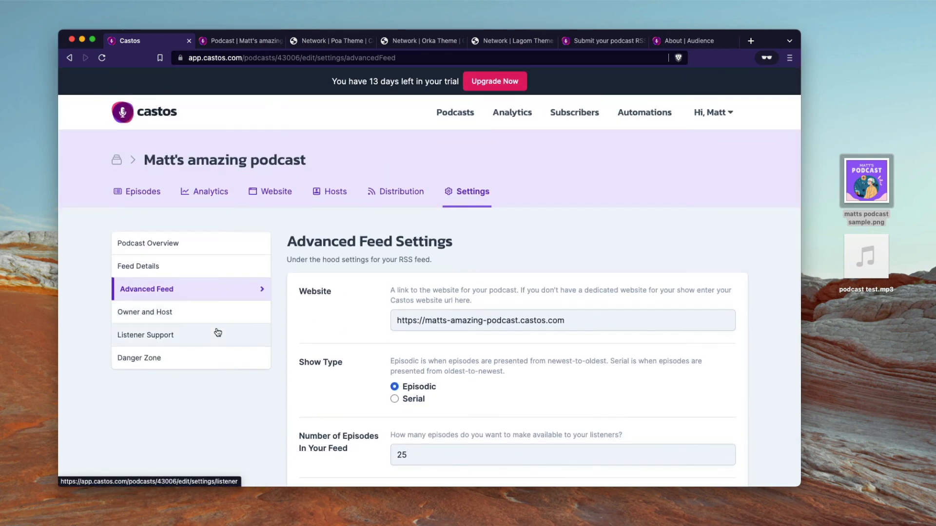
click(218, 333)
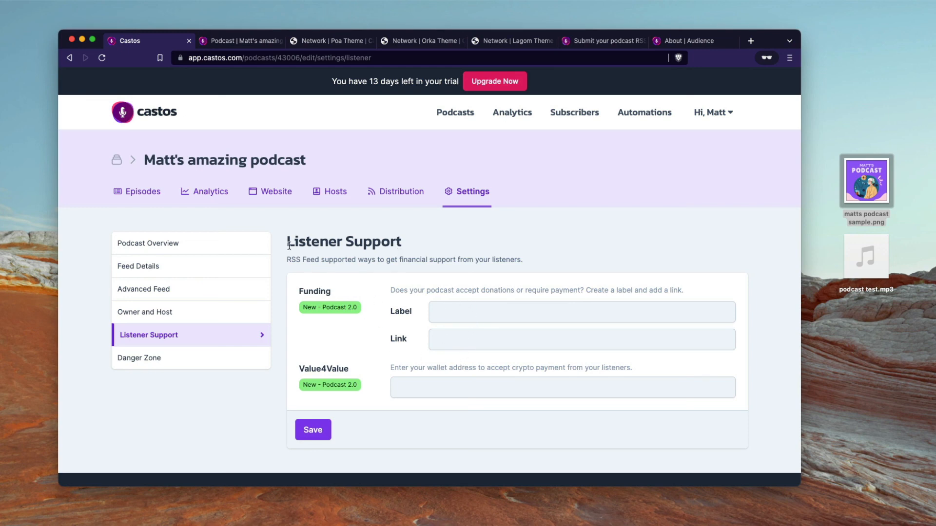
Step: View Analytics, dismiss the no-stats-yet notice, then go back to the Podcasts dashboard
click(203, 196)
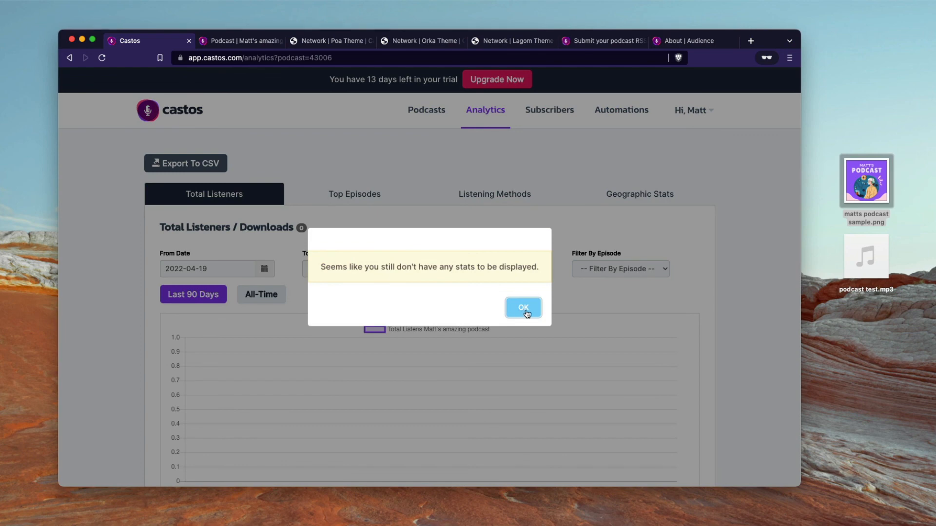
click(524, 308)
scroll(381, 288, down, 5)
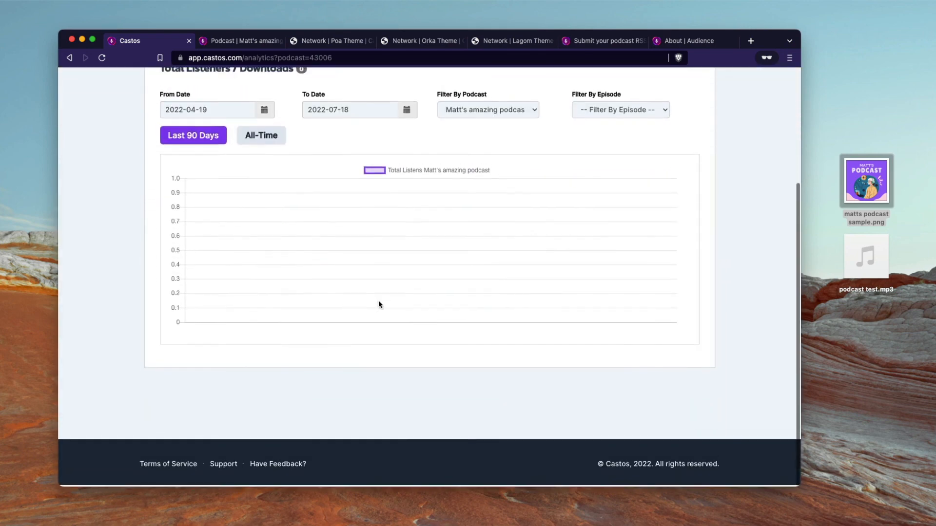
scroll(487, 290, up, 4)
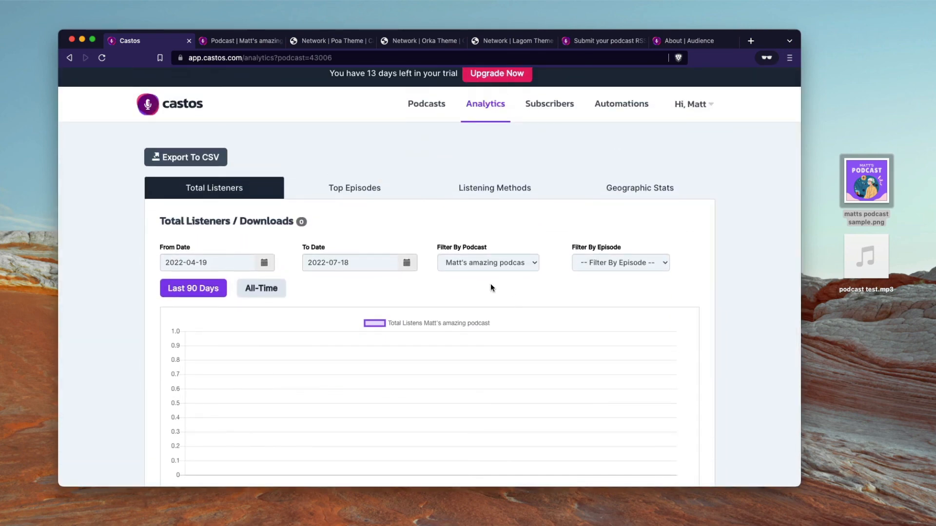
scroll(436, 234, up, 1)
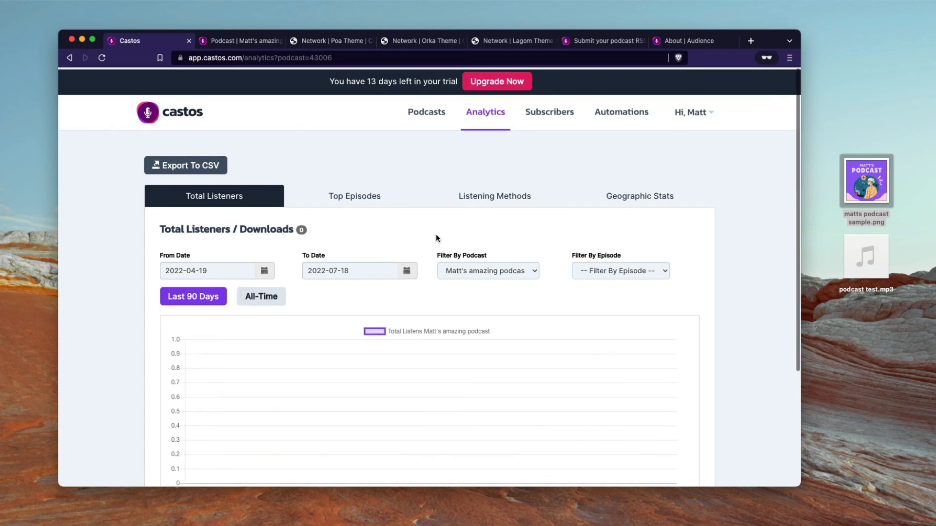
click(175, 113)
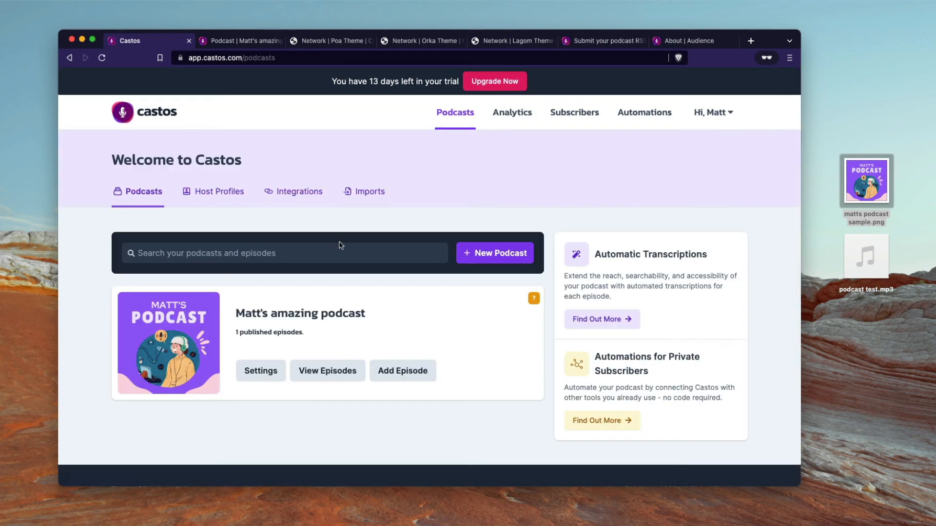